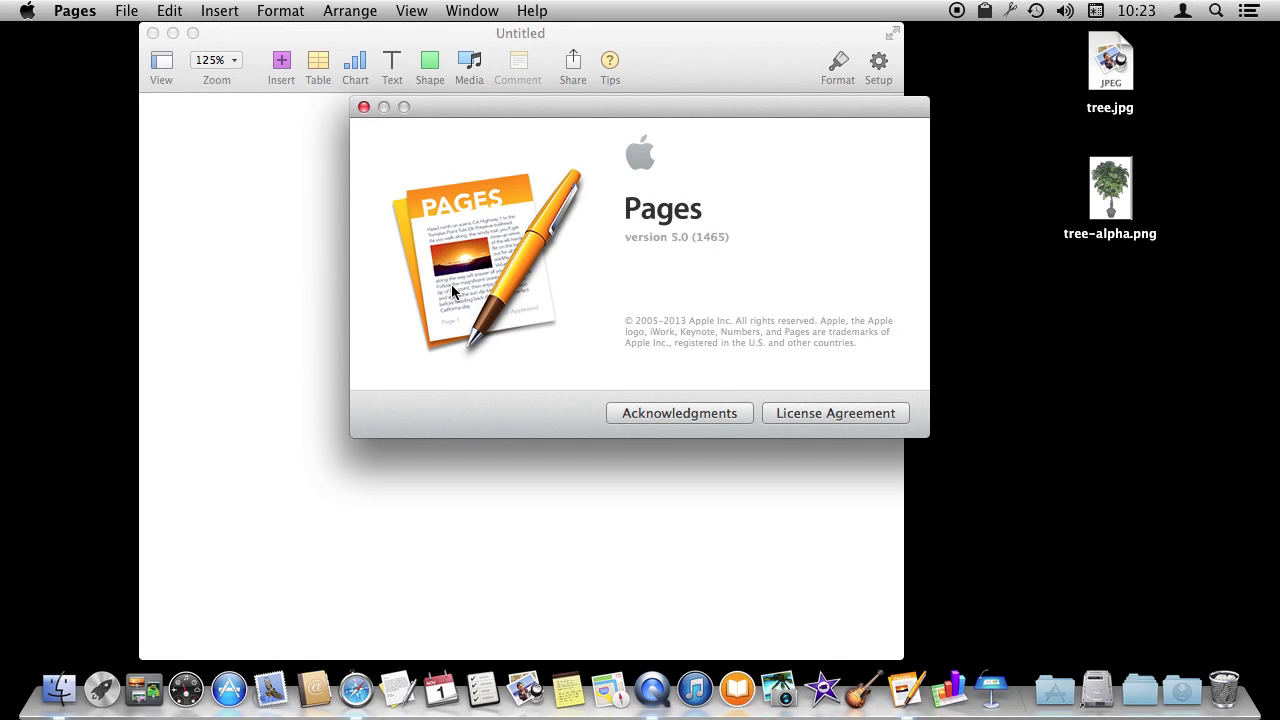
- Close the About Pages window and confirm the lorem ipsum text's layout shows 2 columns
left_click(364, 107)
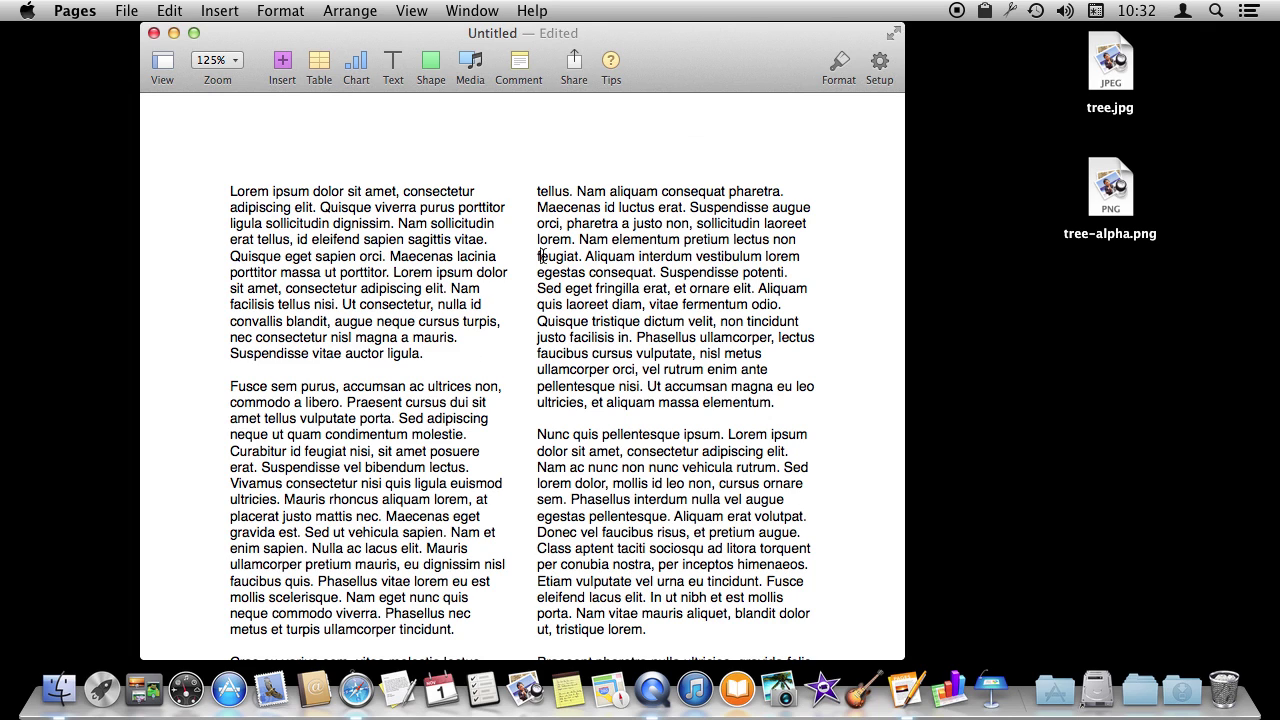
left_click(842, 58)
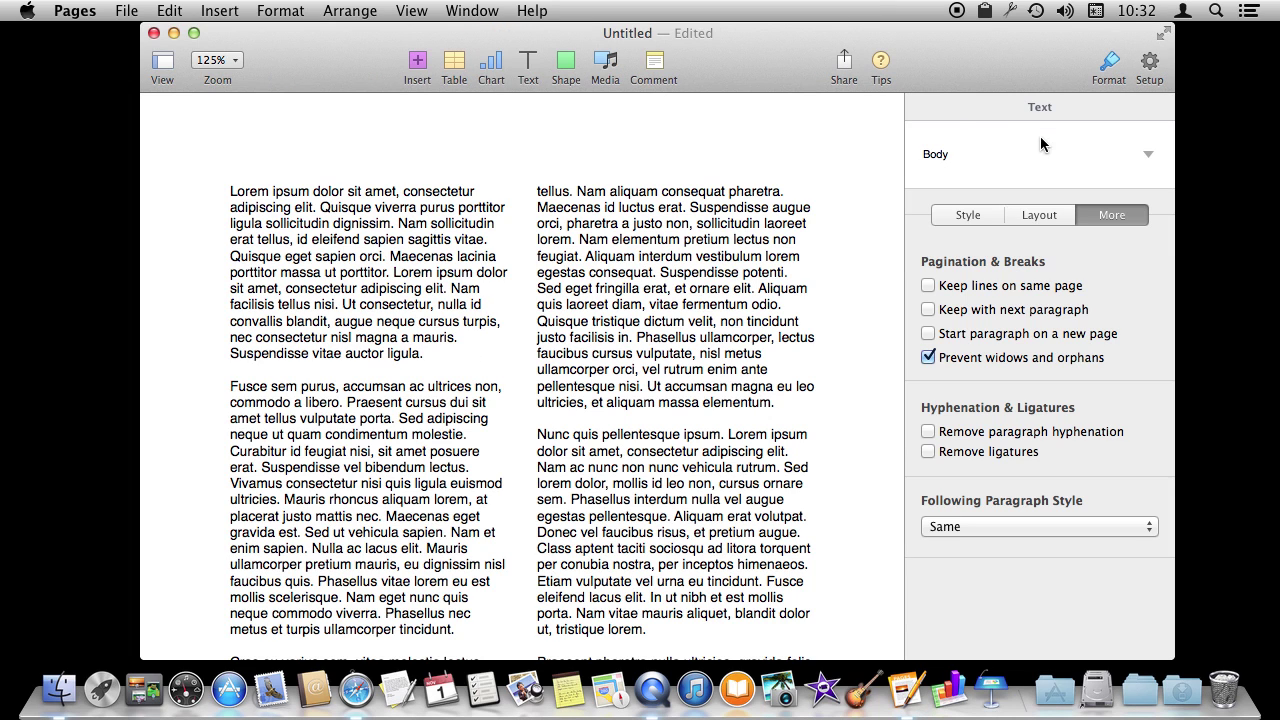
left_click(1028, 214)
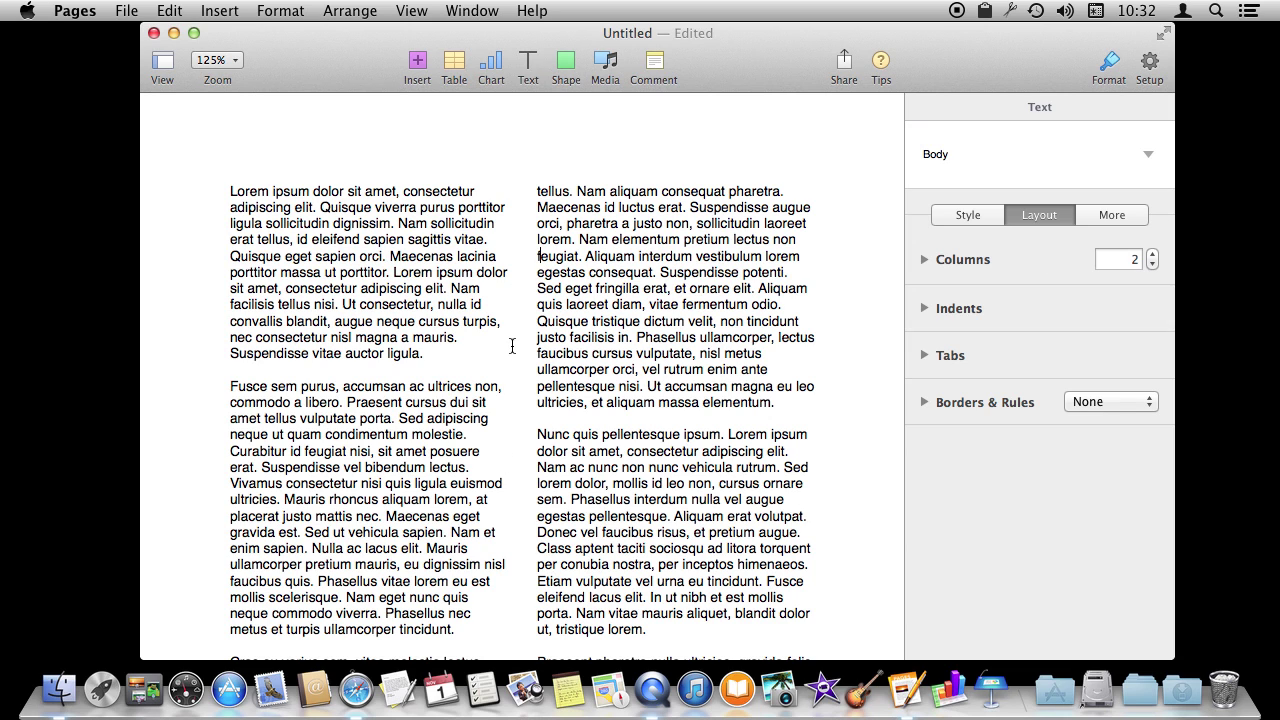
- Drop tree.jpg into the document, shrink it and centre it between the two columns
left_click(1108, 64)
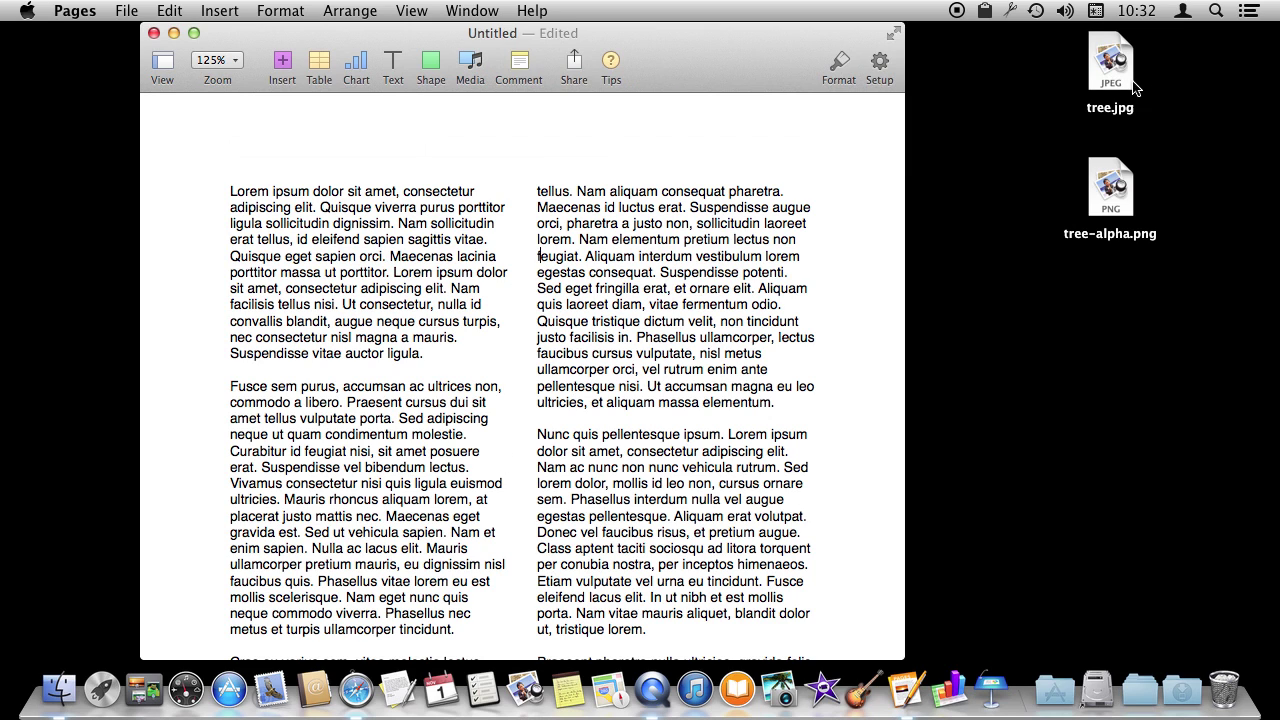
left_click_drag(1110, 68, 507, 452)
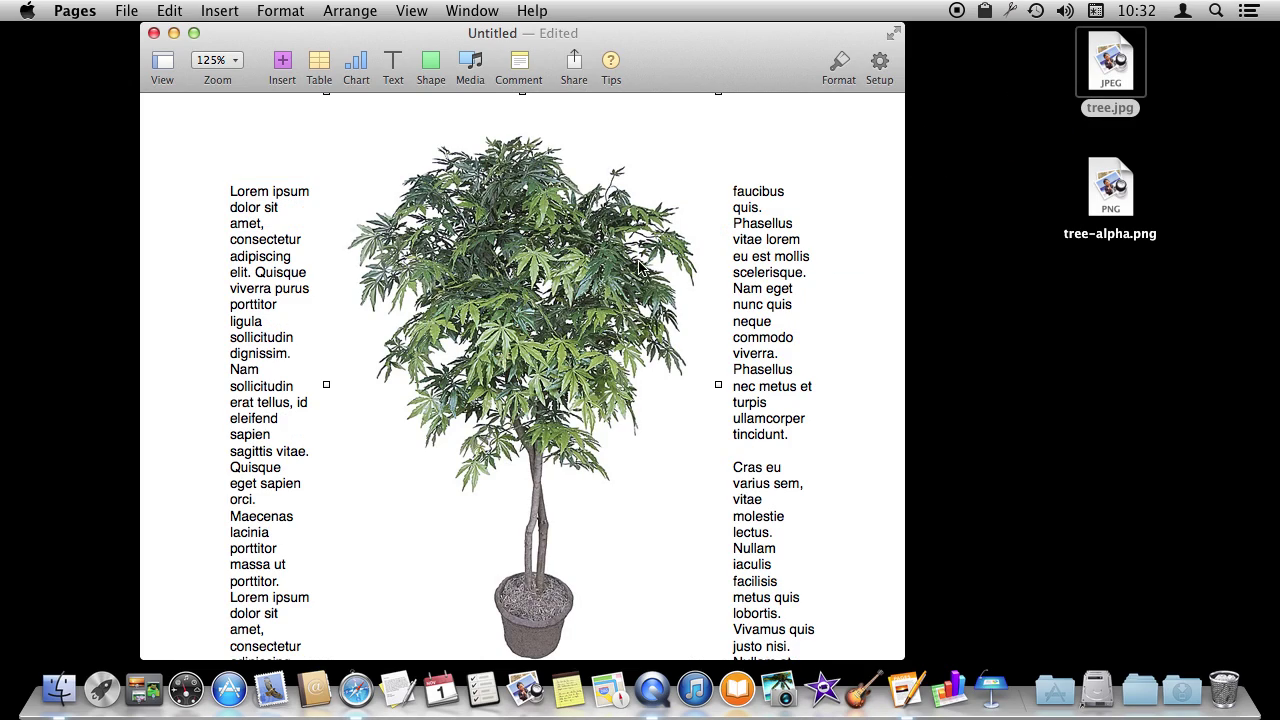
left_click_drag(719, 384, 529, 388)
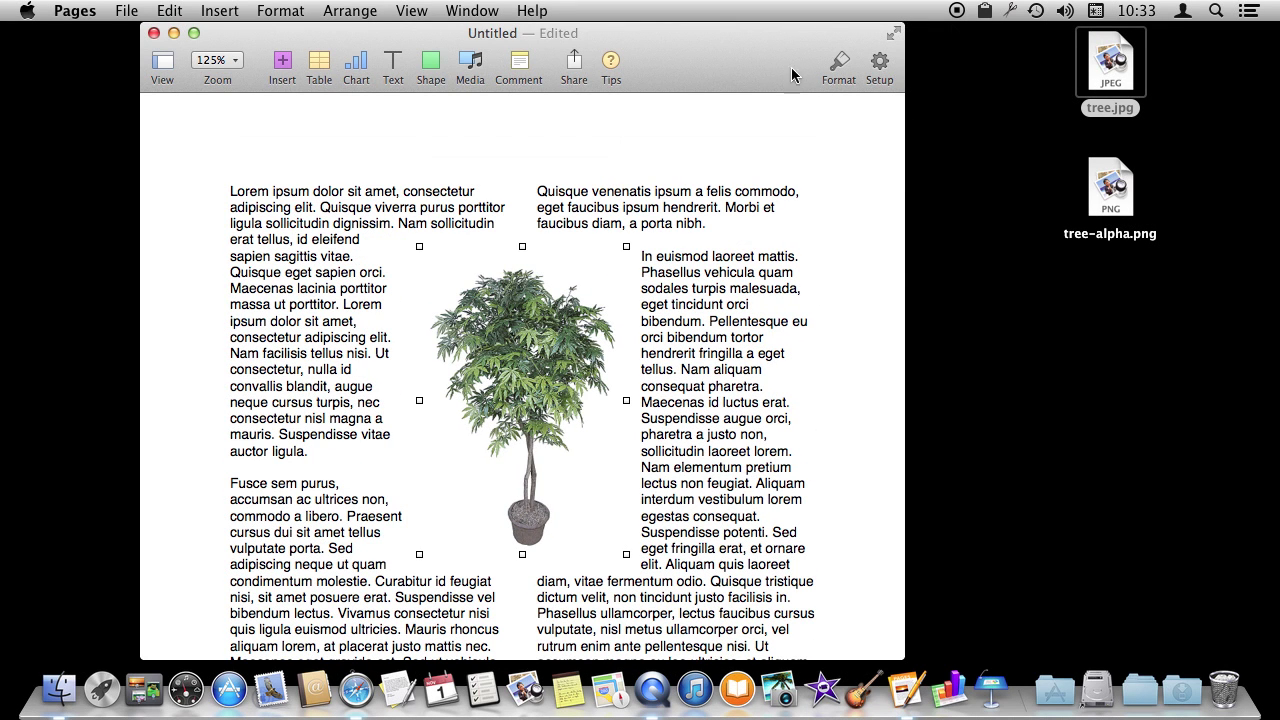
left_click(839, 60)
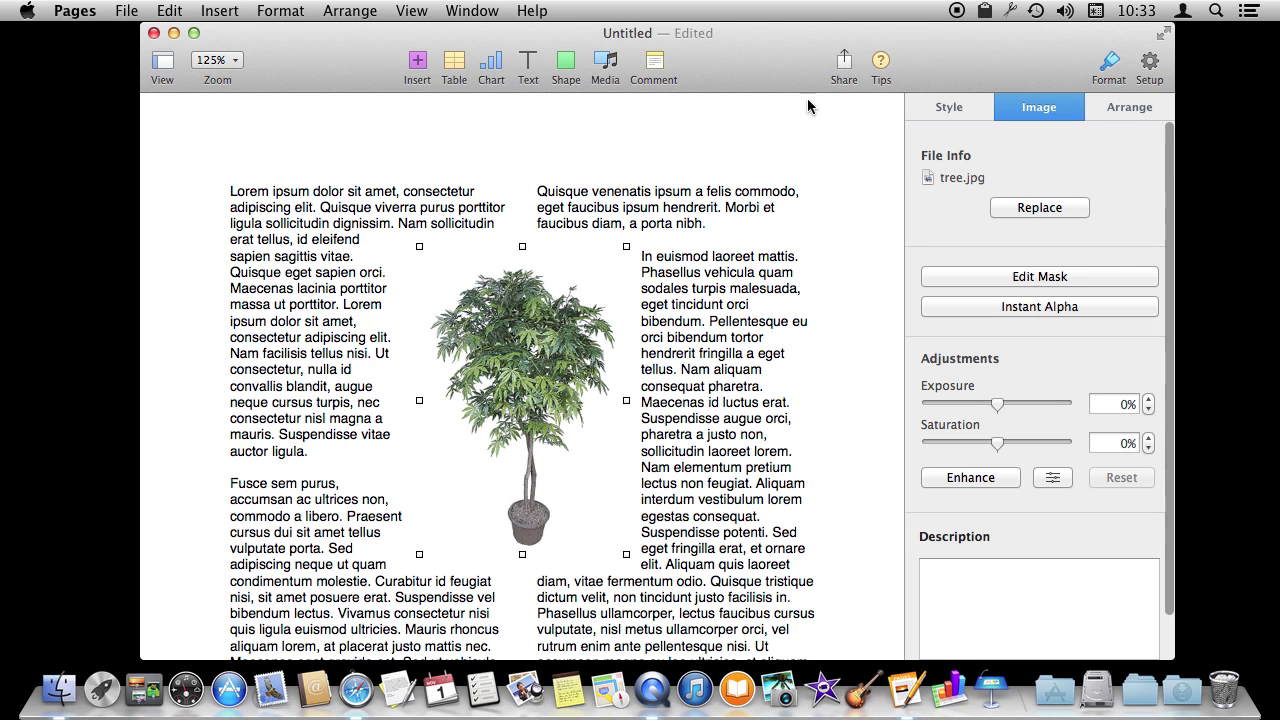
- Try Around, Above and Below, and None text wrap on the tree, ending on Automatic
left_click(981, 117)
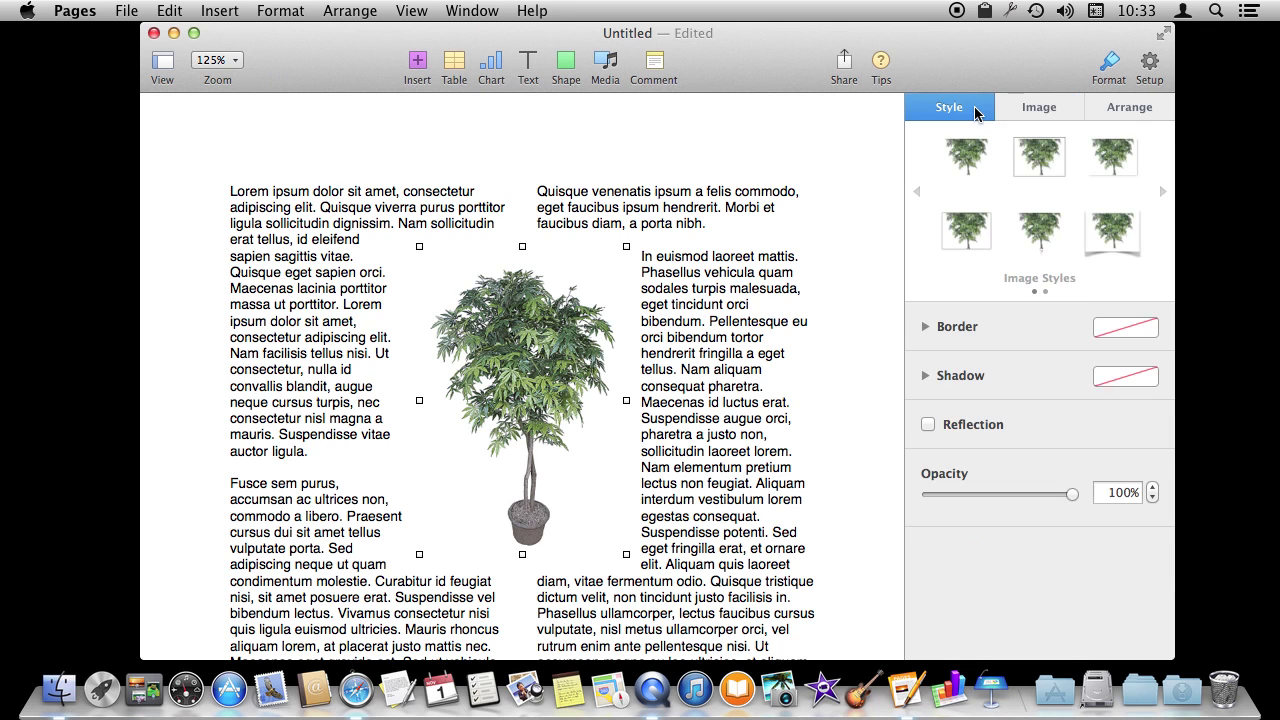
left_click(1033, 112)
left_click(1084, 112)
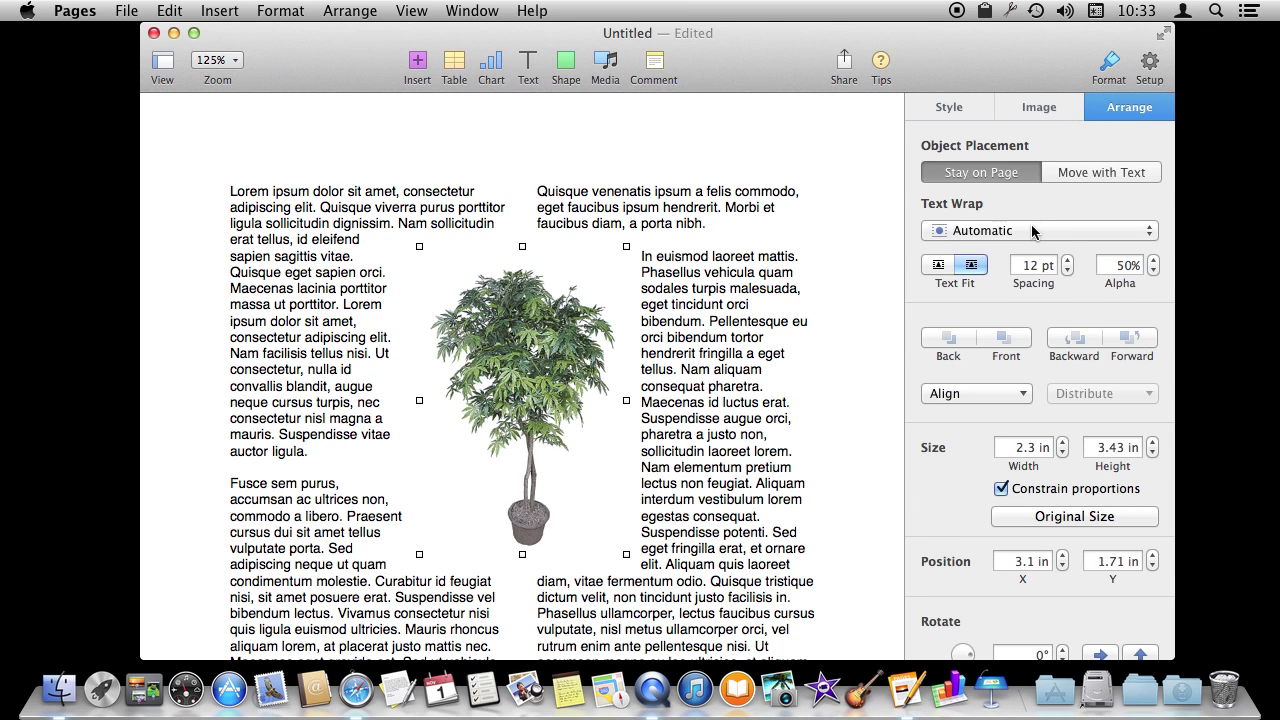
left_click(981, 232)
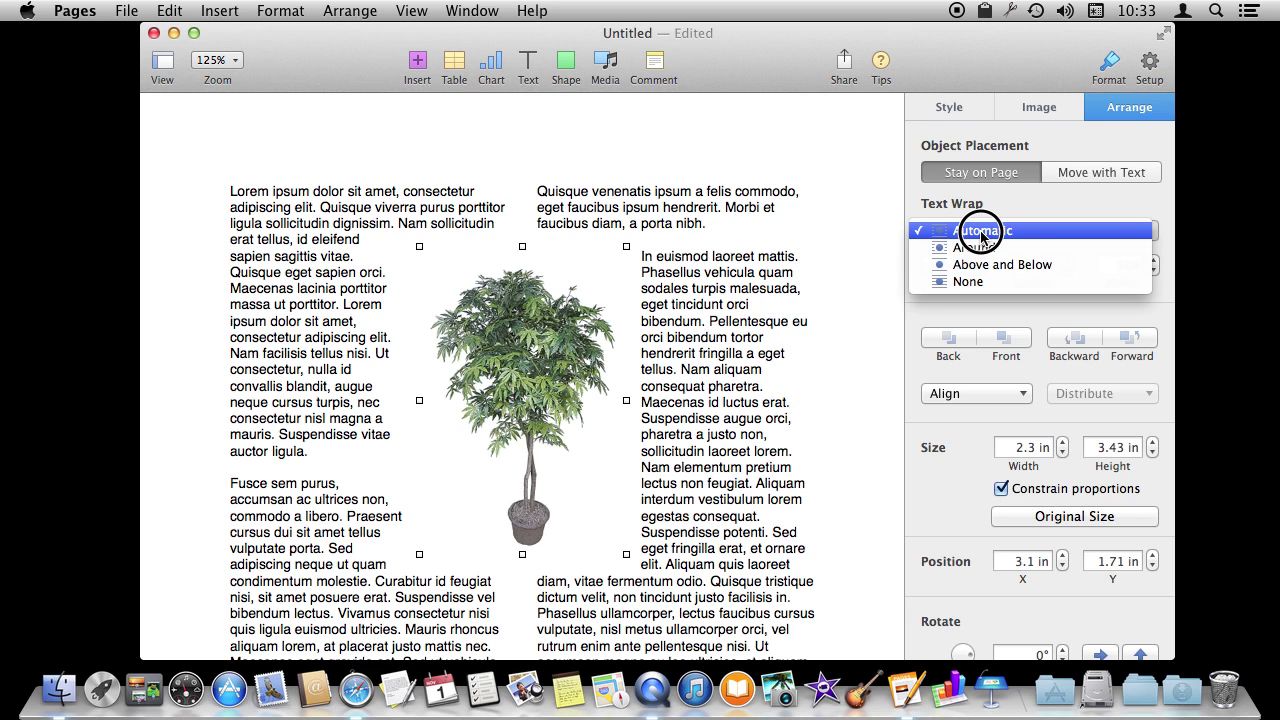
left_click(975, 247)
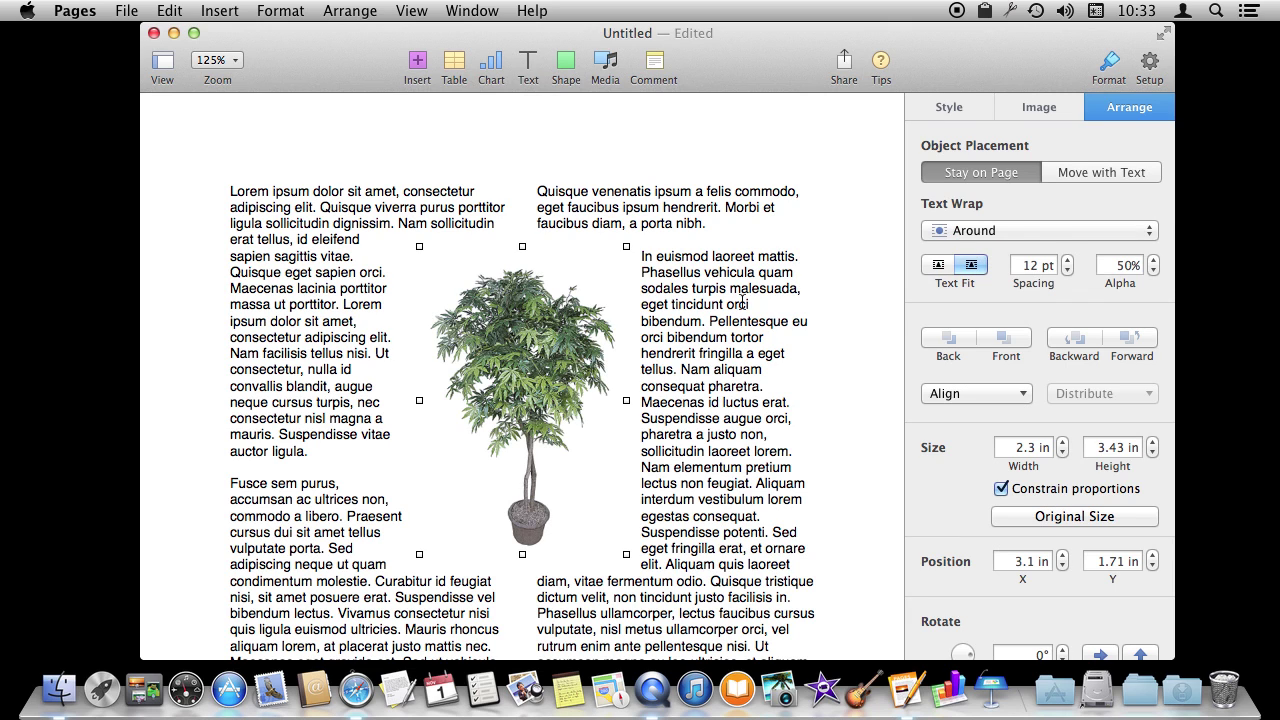
left_click(1039, 234)
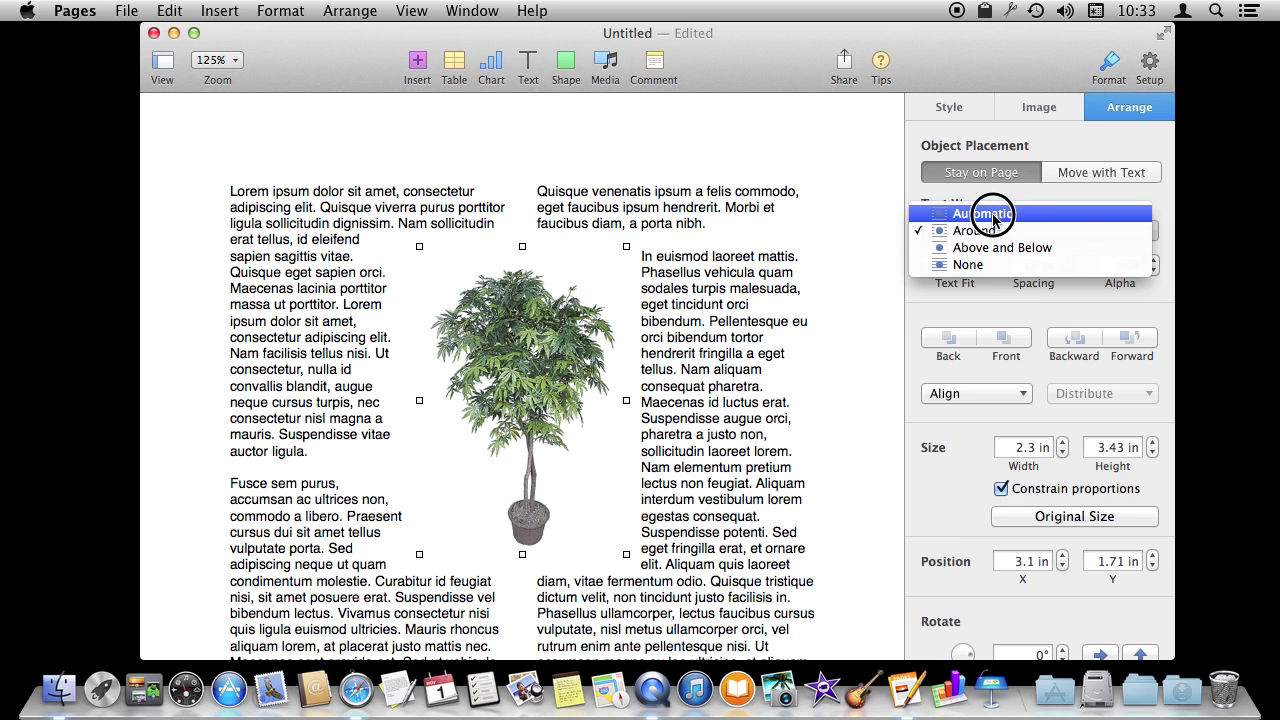
left_click(994, 247)
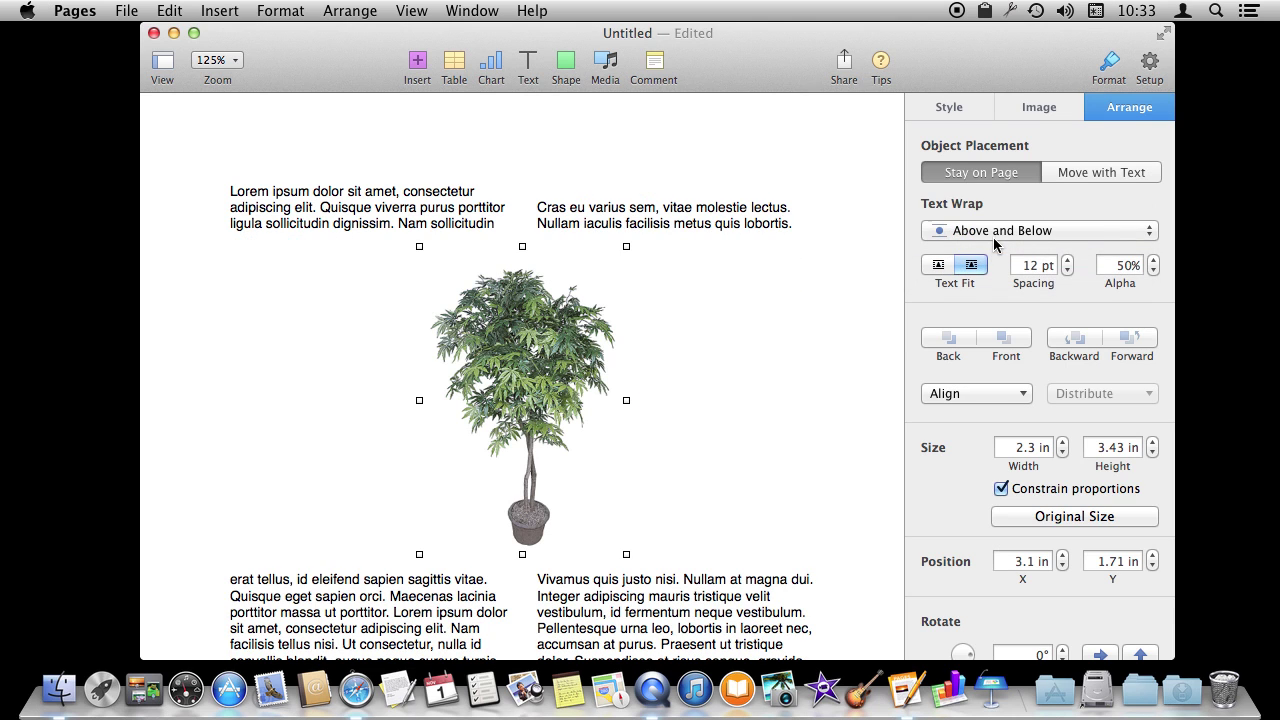
left_click(988, 232)
left_click(984, 248)
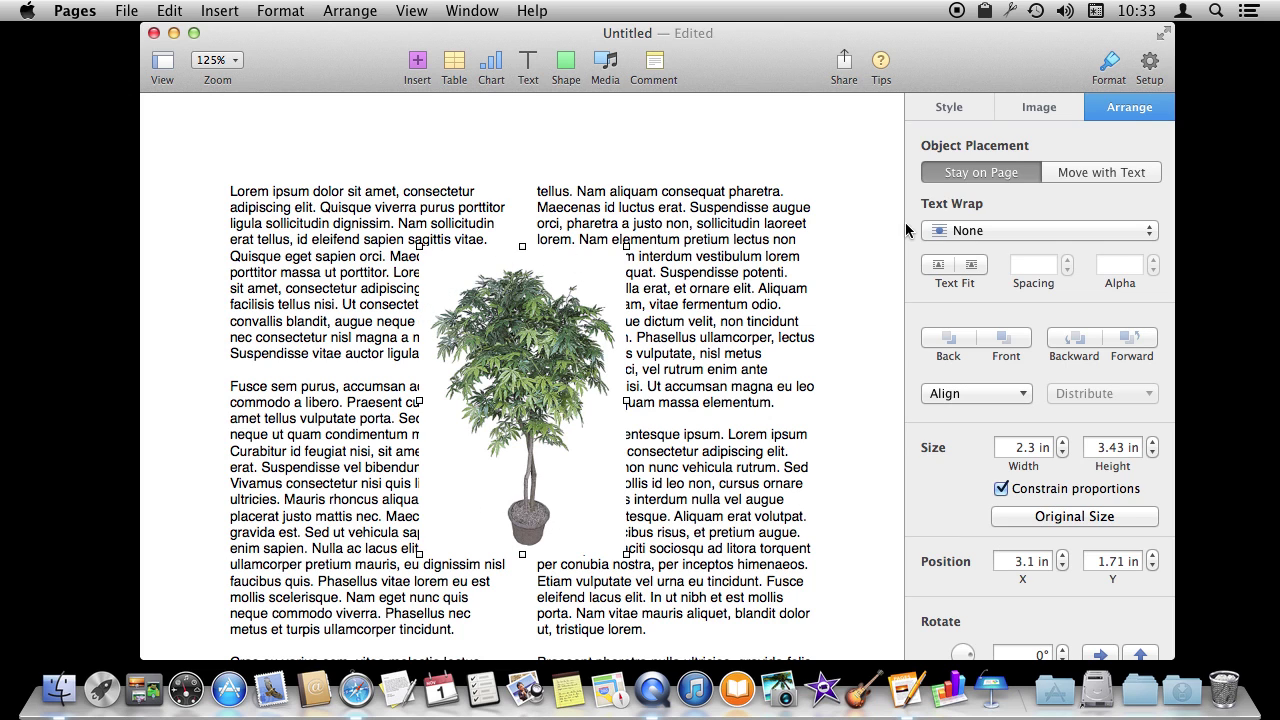
left_click(962, 230)
left_click(966, 177)
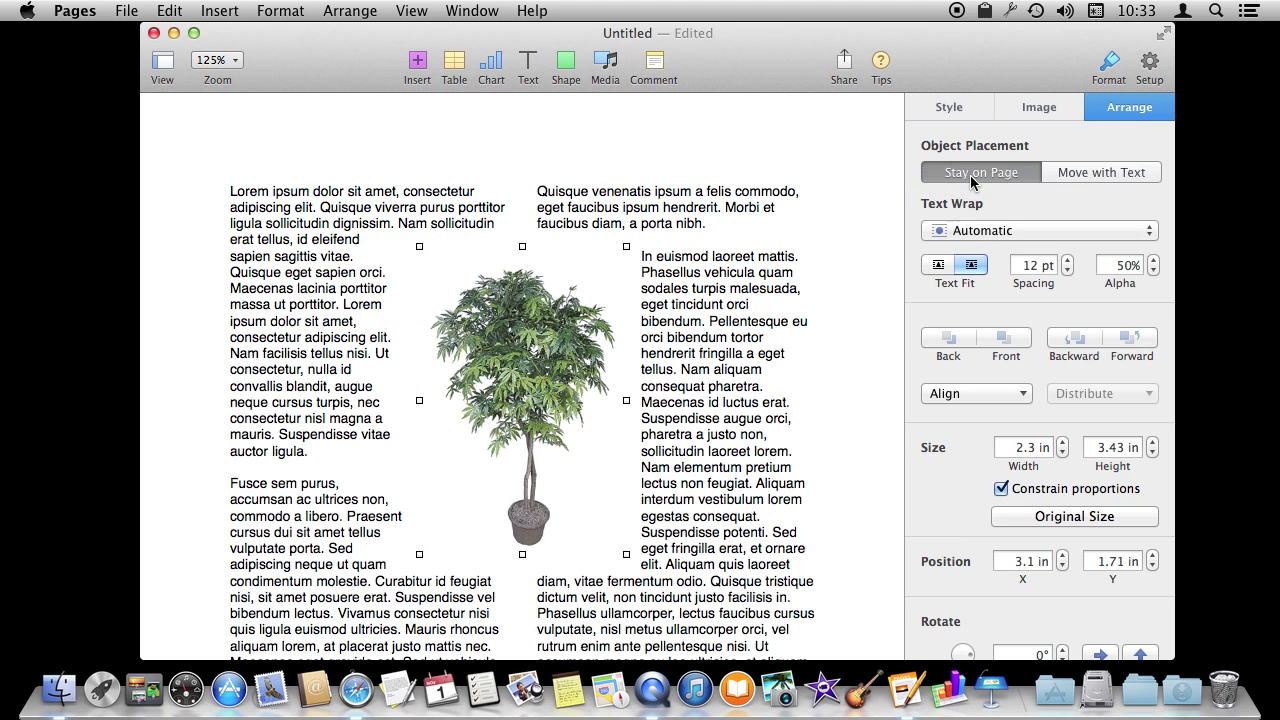
- Step the tree's wrap spacing down to 10 pt and back up to 12 pt
left_click(1067, 271)
left_click(1067, 271)
left_click(1067, 260)
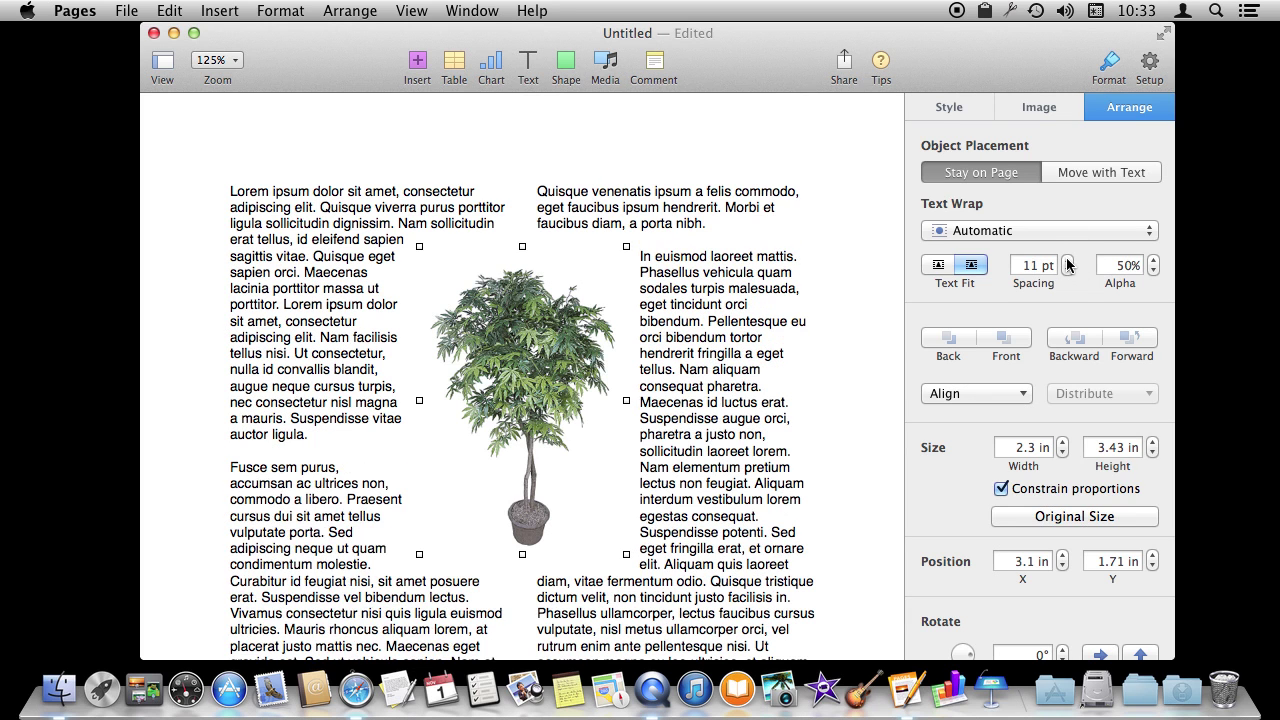
left_click(1067, 260)
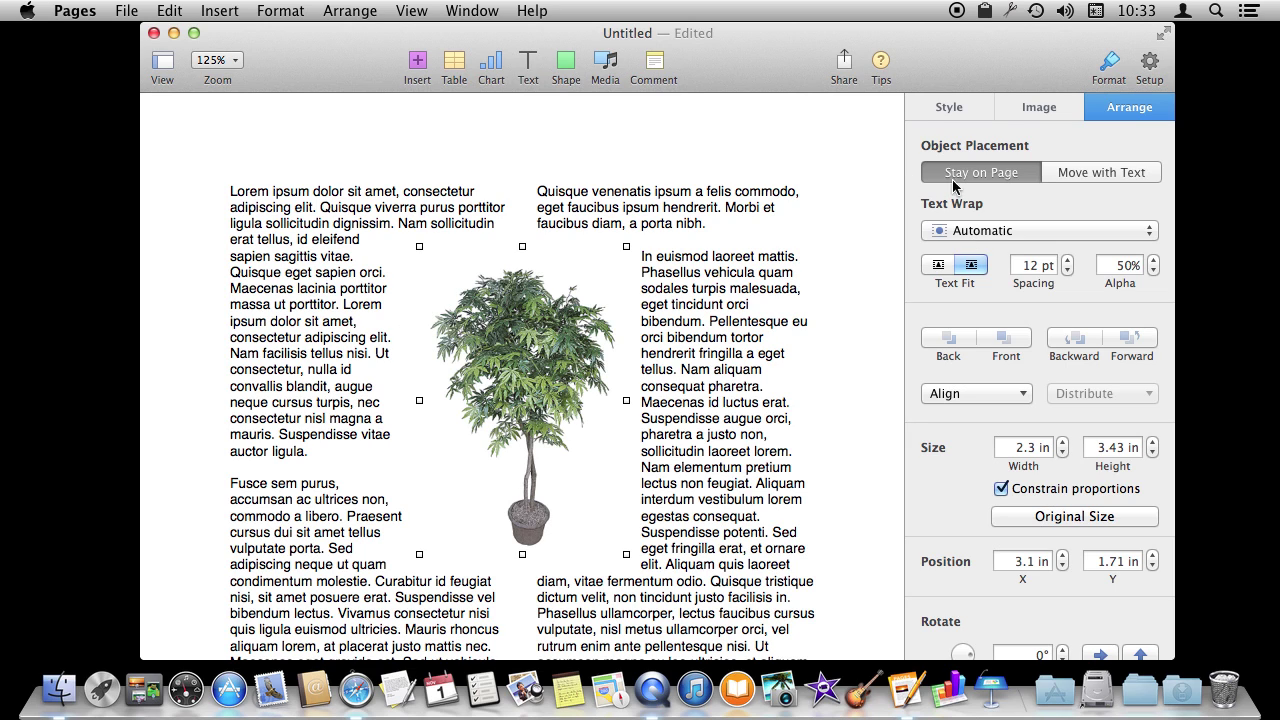
left_click(1045, 110)
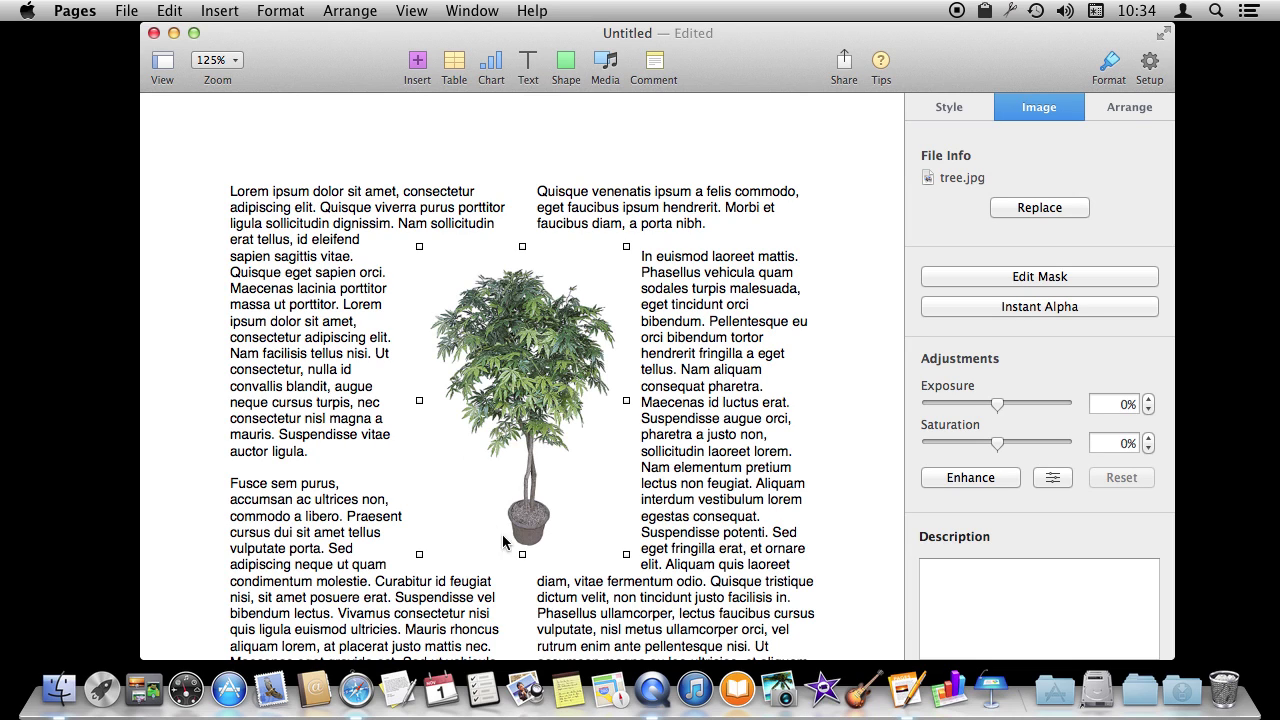
- Make the tree image's white background transparent
left_click(1038, 280)
left_click(1040, 307)
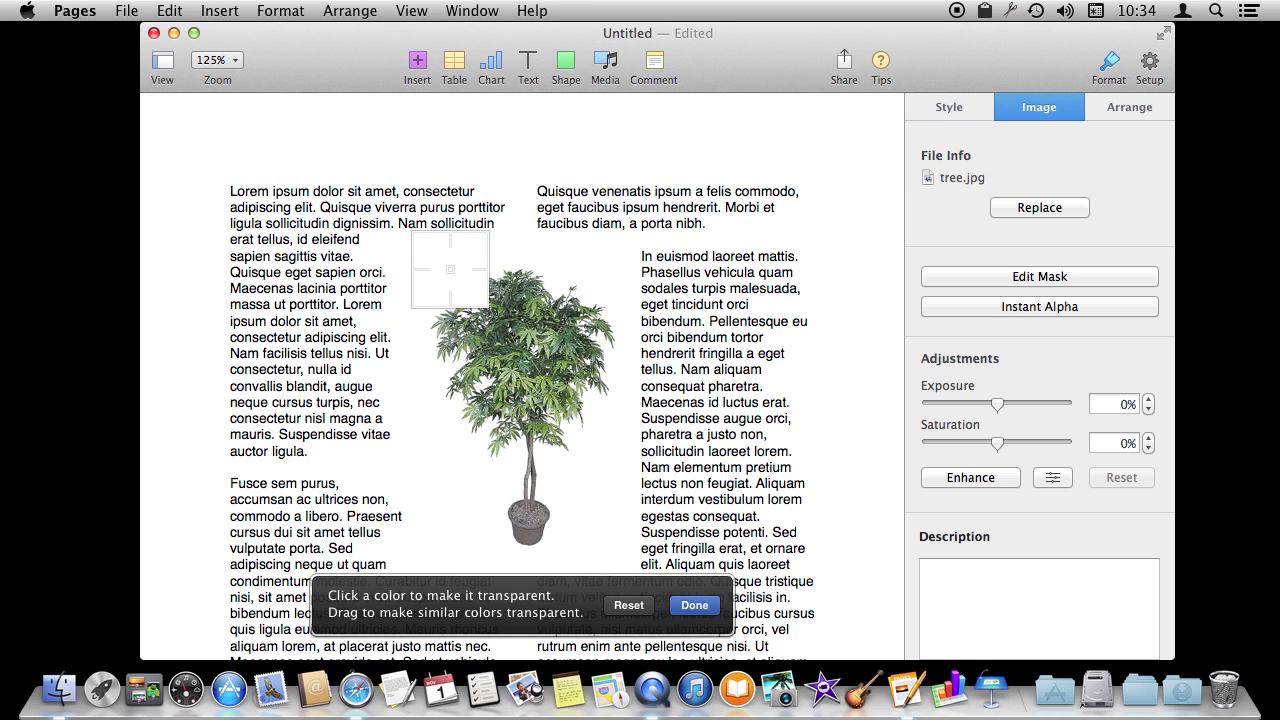
left_click(450, 269)
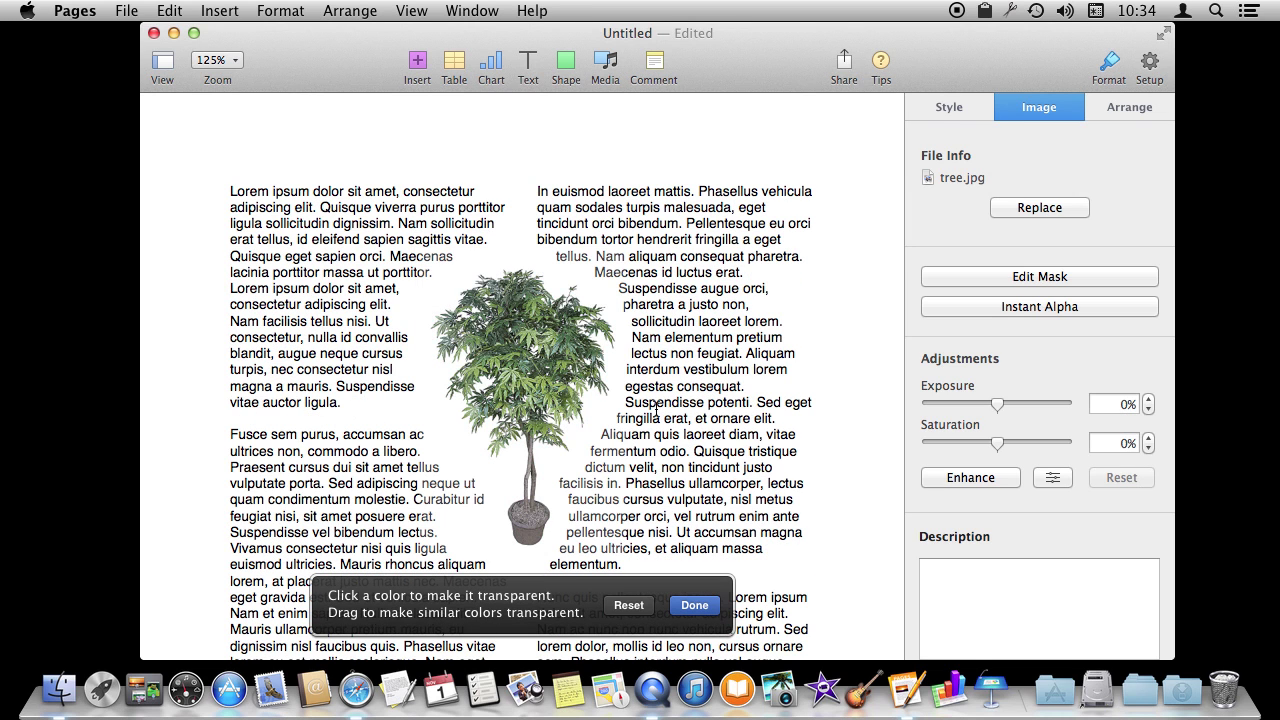
left_click(697, 606)
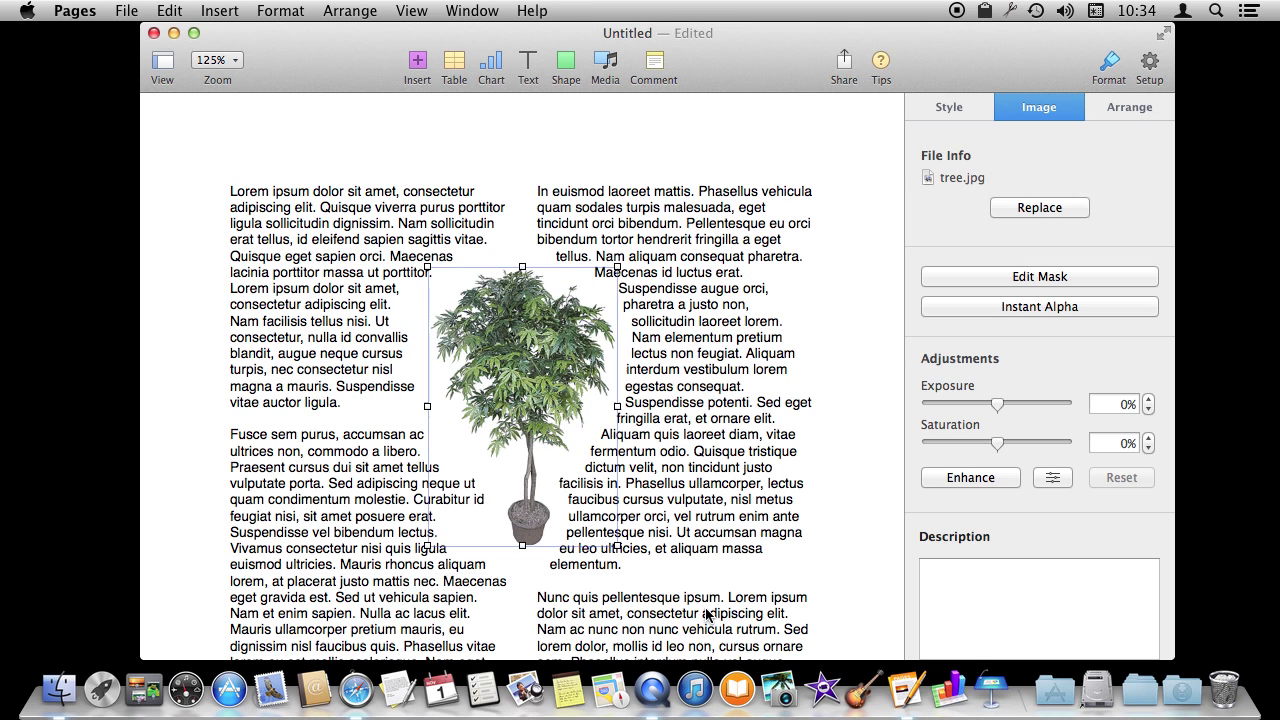
- Try wrap spacing values down to 5 pt and back to 10 pt, then delete the tree image
left_click(1127, 107)
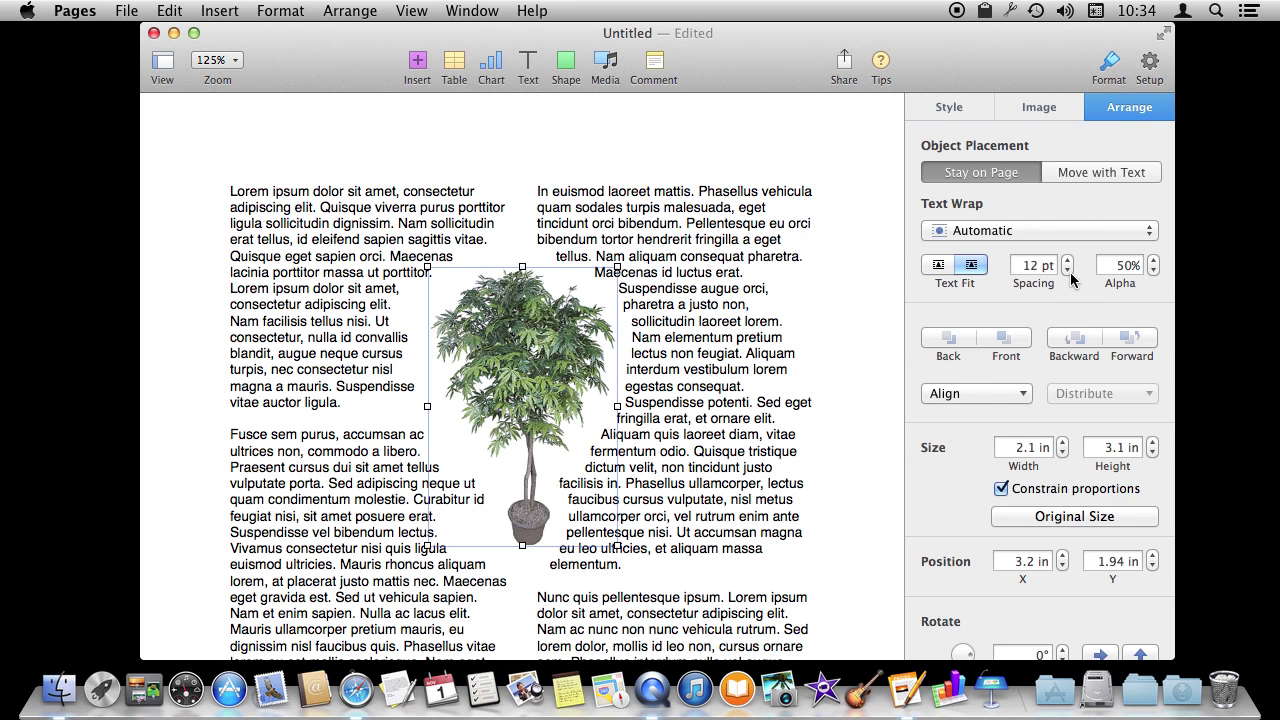
left_click(1067, 270)
left_click(1067, 270)
left_click(1067, 270)
left_click(1067, 260)
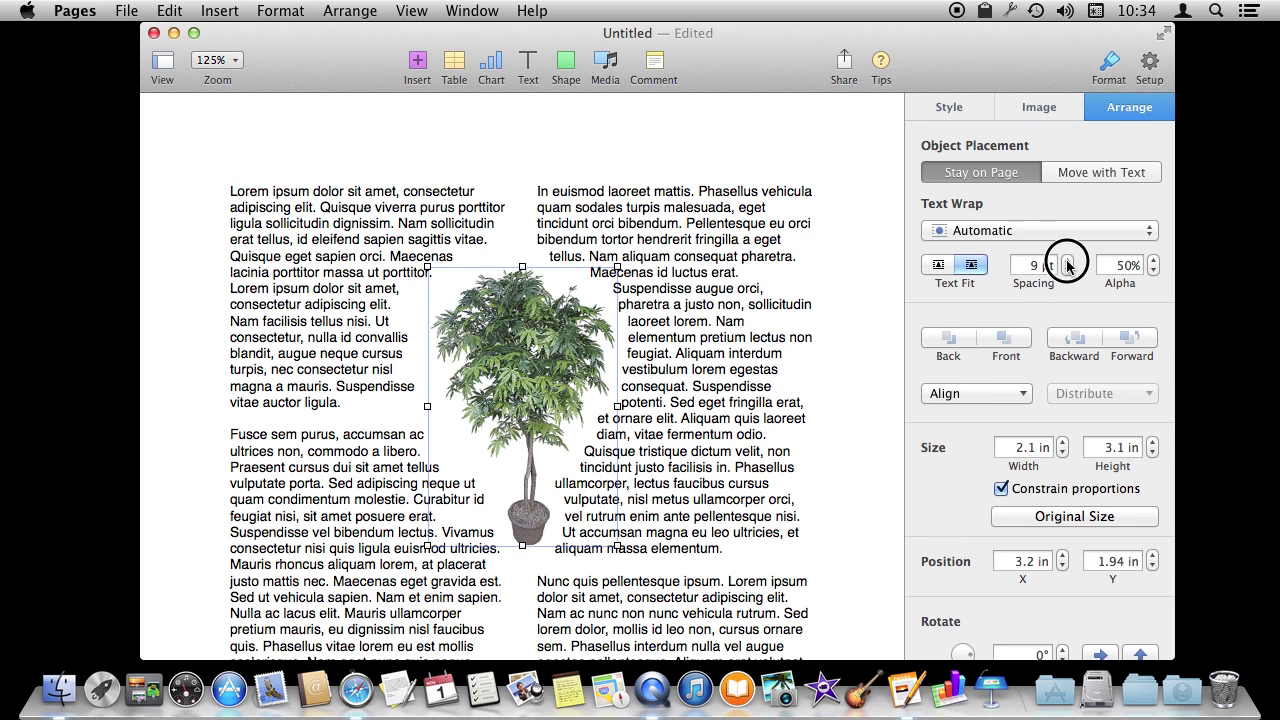
left_click(1067, 260)
left_click(1067, 270)
left_click(1067, 270)
left_click(1067, 270)
left_click(1067, 270)
left_click(1067, 270)
left_click(1067, 270)
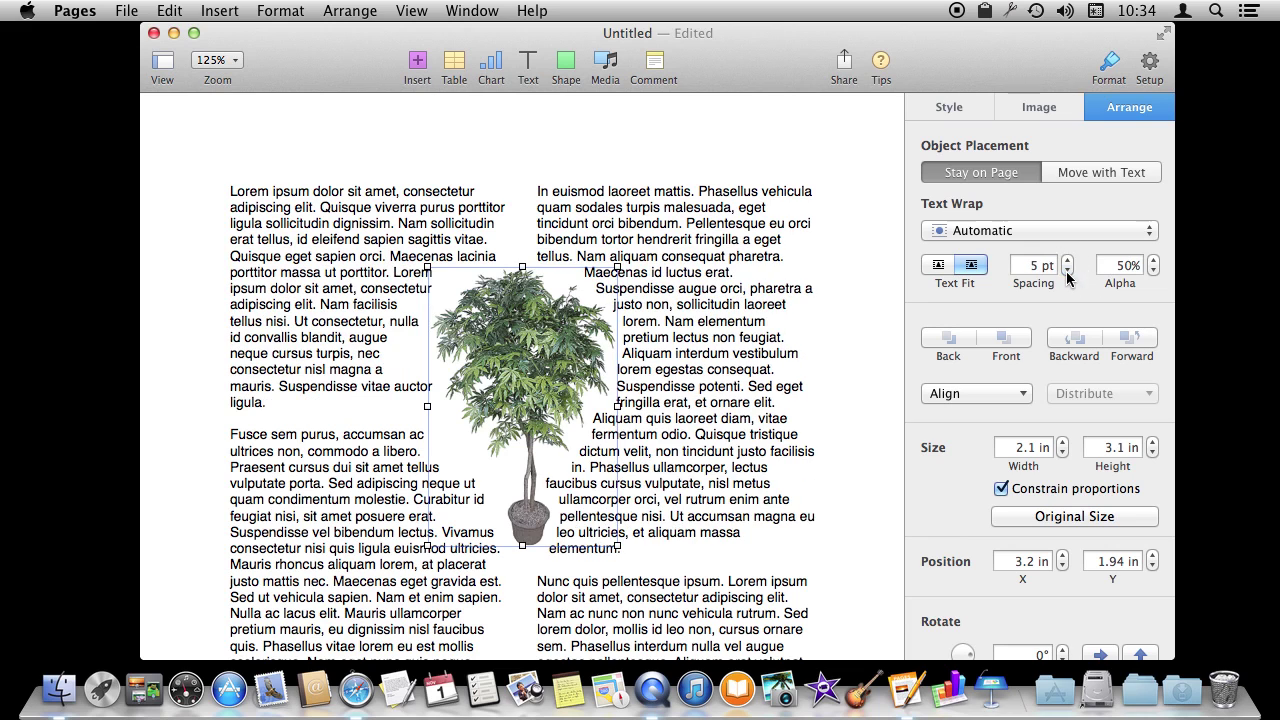
left_click(1067, 260)
left_click(1067, 260)
left_click(1067, 260)
left_click(1067, 260)
left_click(1067, 260)
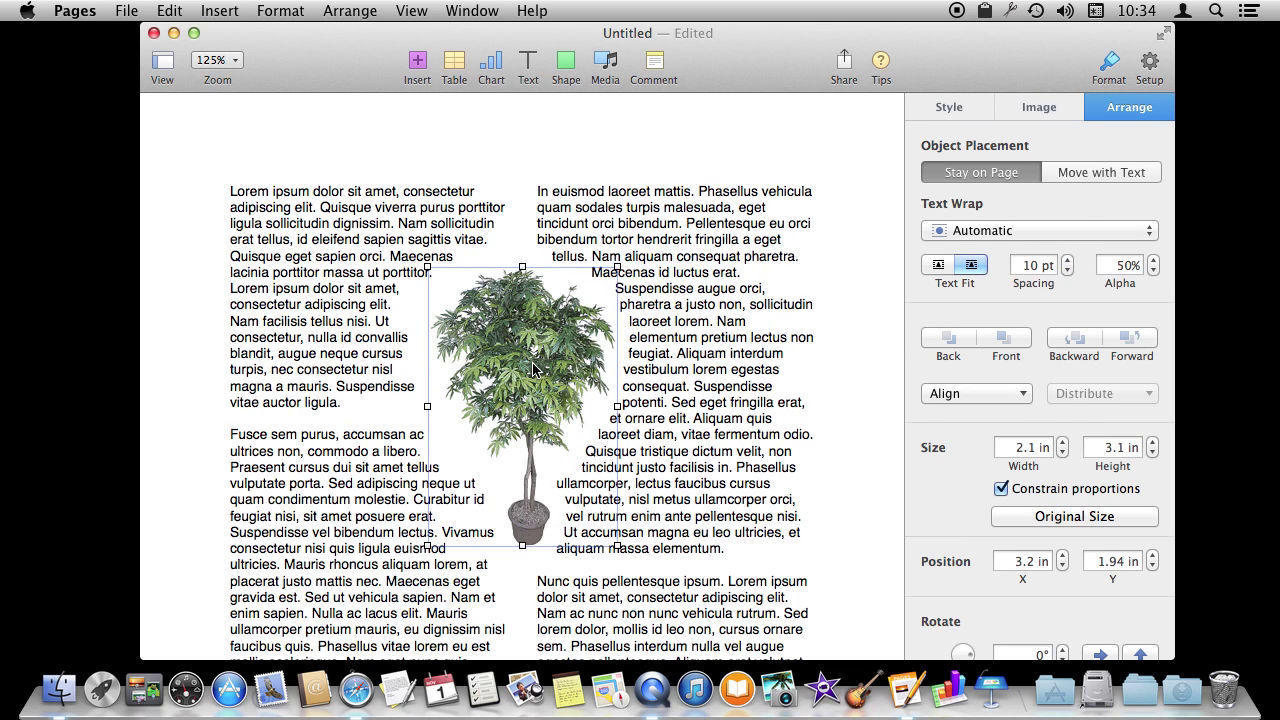
key("Delete")
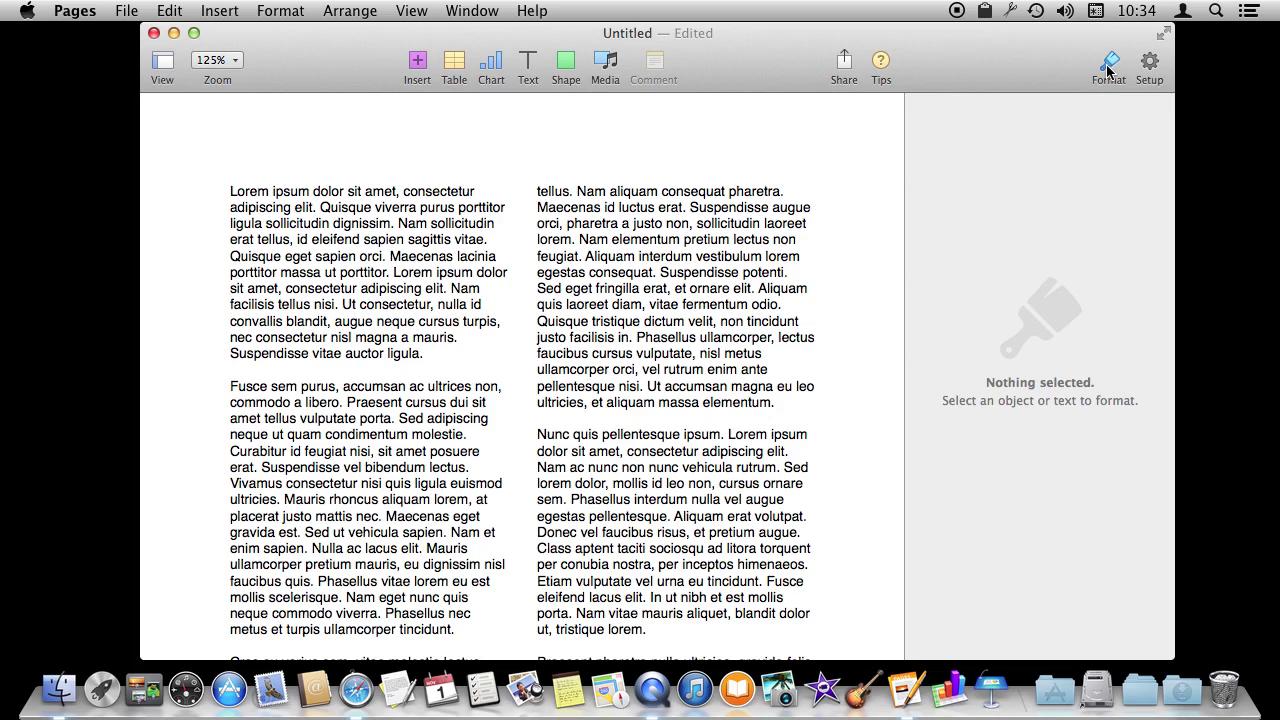
- Place tree-alpha.png in the text, enlarge it and position it between the columns
left_click(1108, 68)
left_click_drag(1117, 165, 522, 396)
left_click_drag(589, 491, 612, 540)
left_click_drag(525, 432, 516, 425)
- Set tree-alpha.png's text wrap spacing to 0 pt and nudge it slightly right
left_click(839, 65)
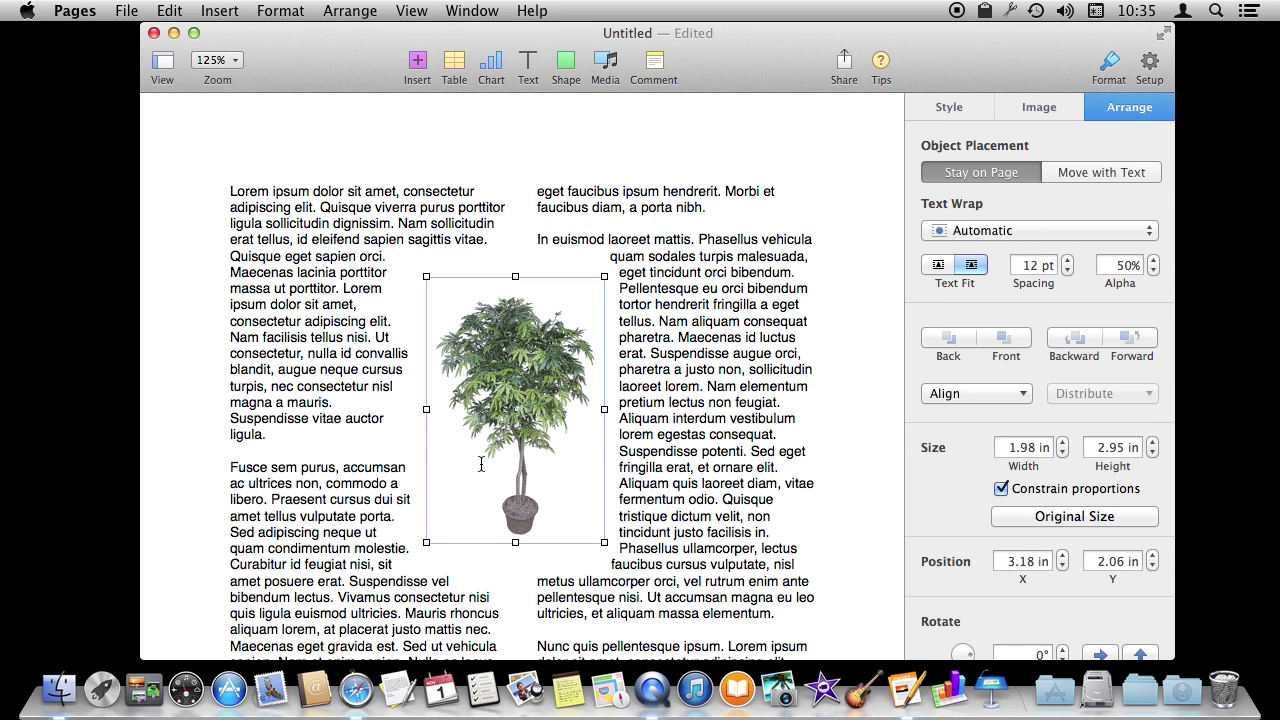
left_click(1068, 271)
left_click(1068, 271)
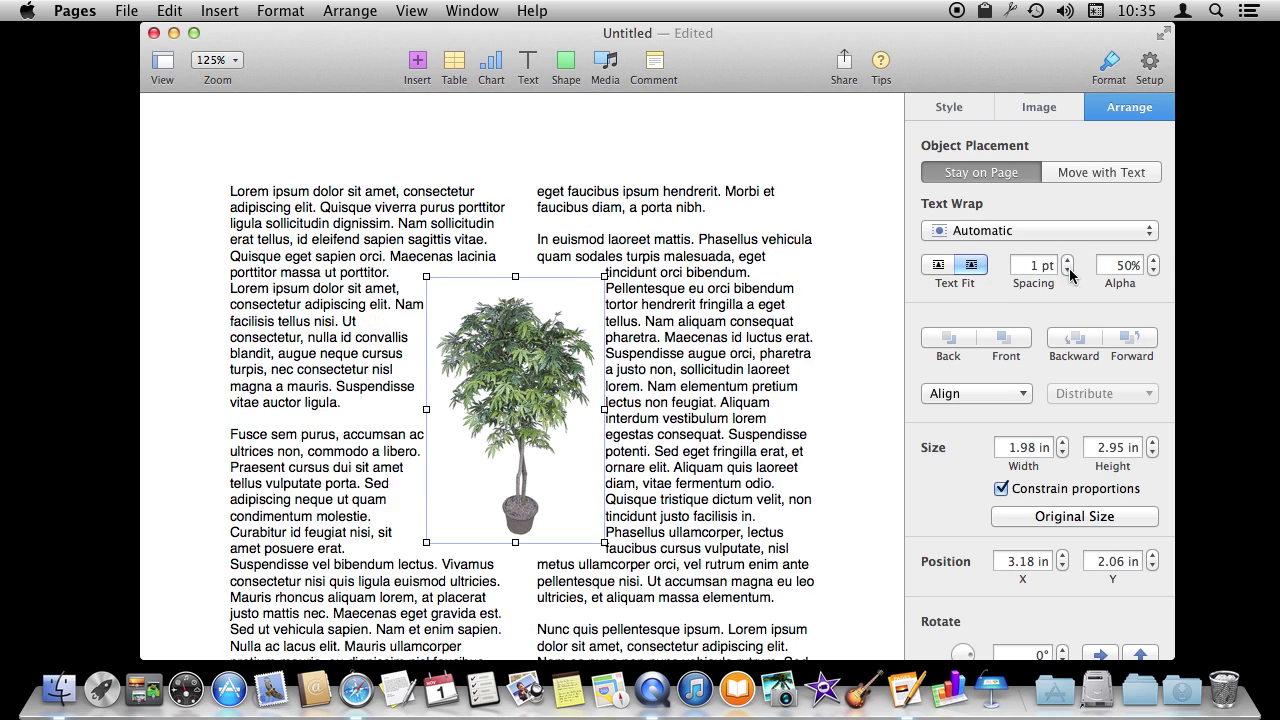
left_click(1068, 271)
mouse_move(522, 390)
left_mouse_down()
mouse_move(525, 495)
mouse_move(525, 387)
left_mouse_up()
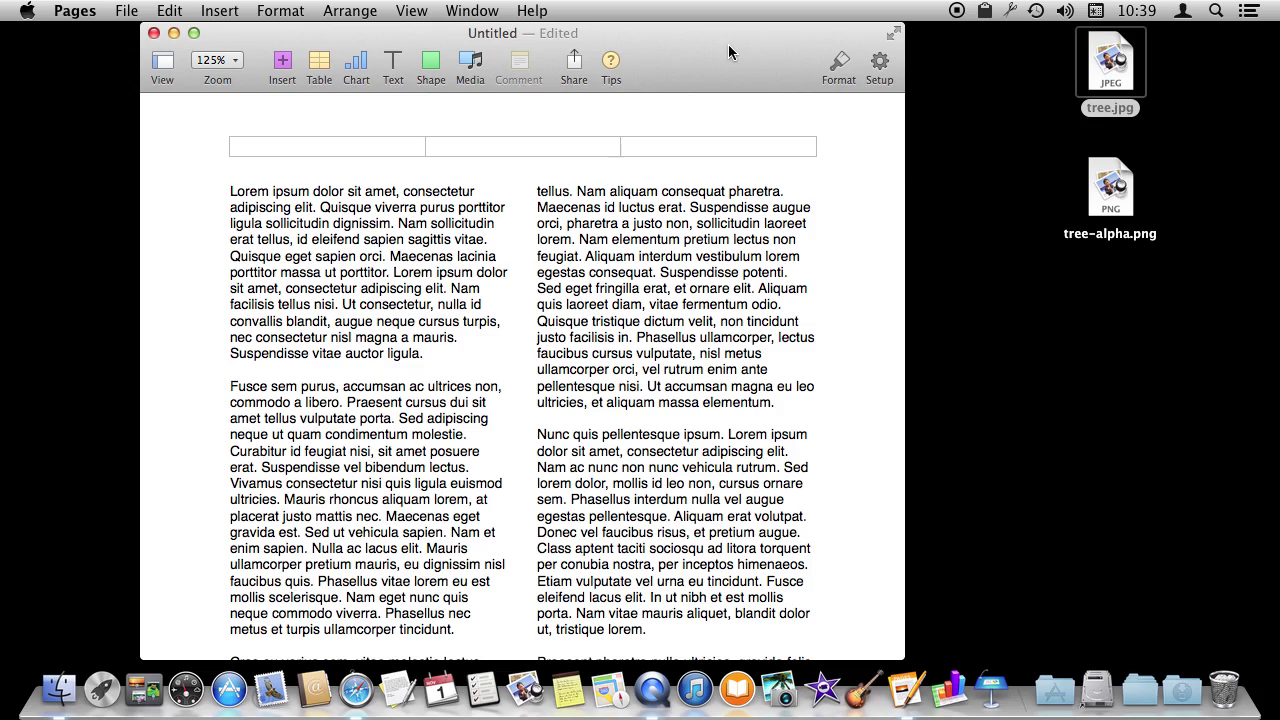
- Insert tree.jpg again, shrunk and placed between the two columns
left_click_drag(1100, 60, 613, 410)
left_click_drag(718, 386, 545, 414)
left_click(431, 62)
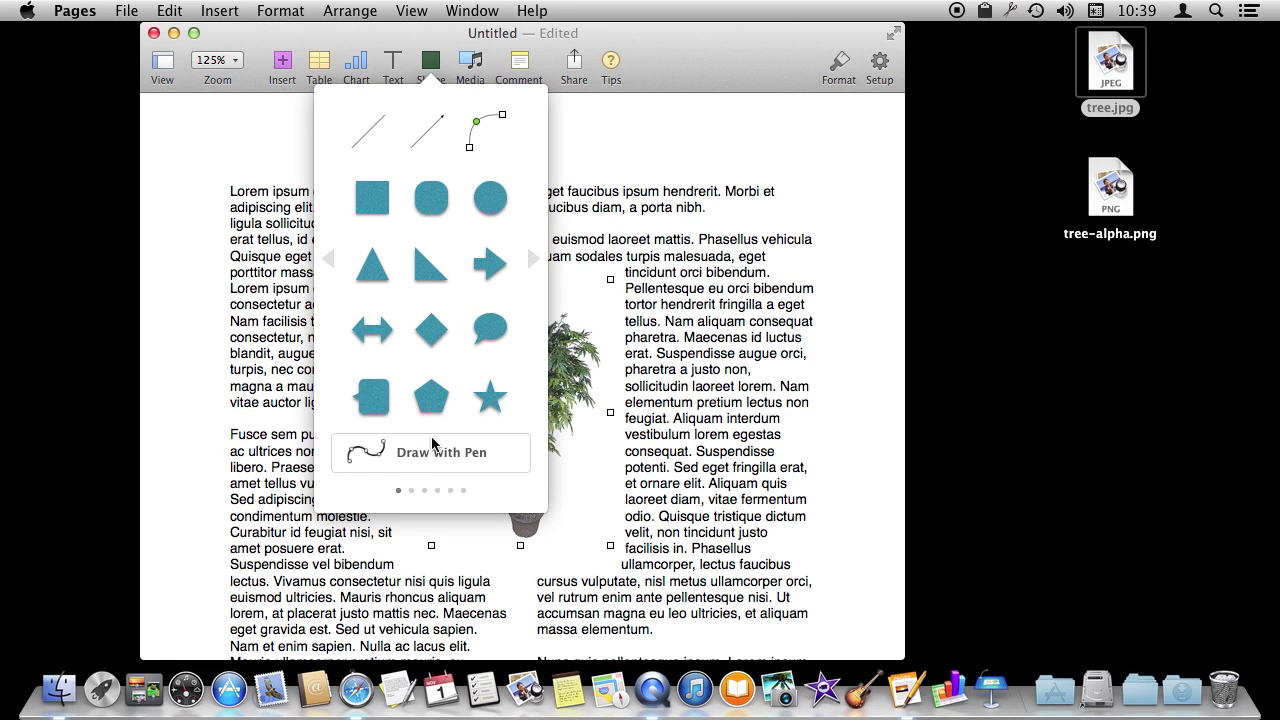
left_click(375, 455)
- Trace a pen outline down the tree's left side, around the trunk and under the pot
left_click(439, 356)
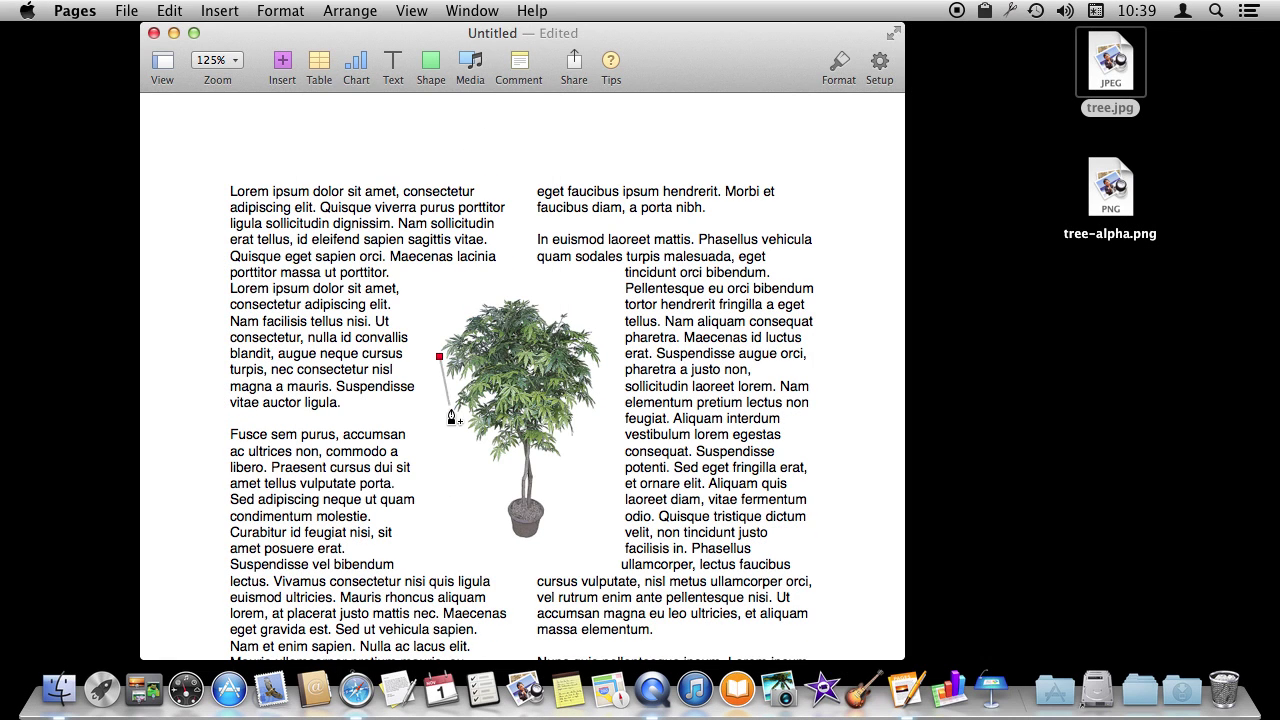
left_click(457, 419)
left_click(489, 455)
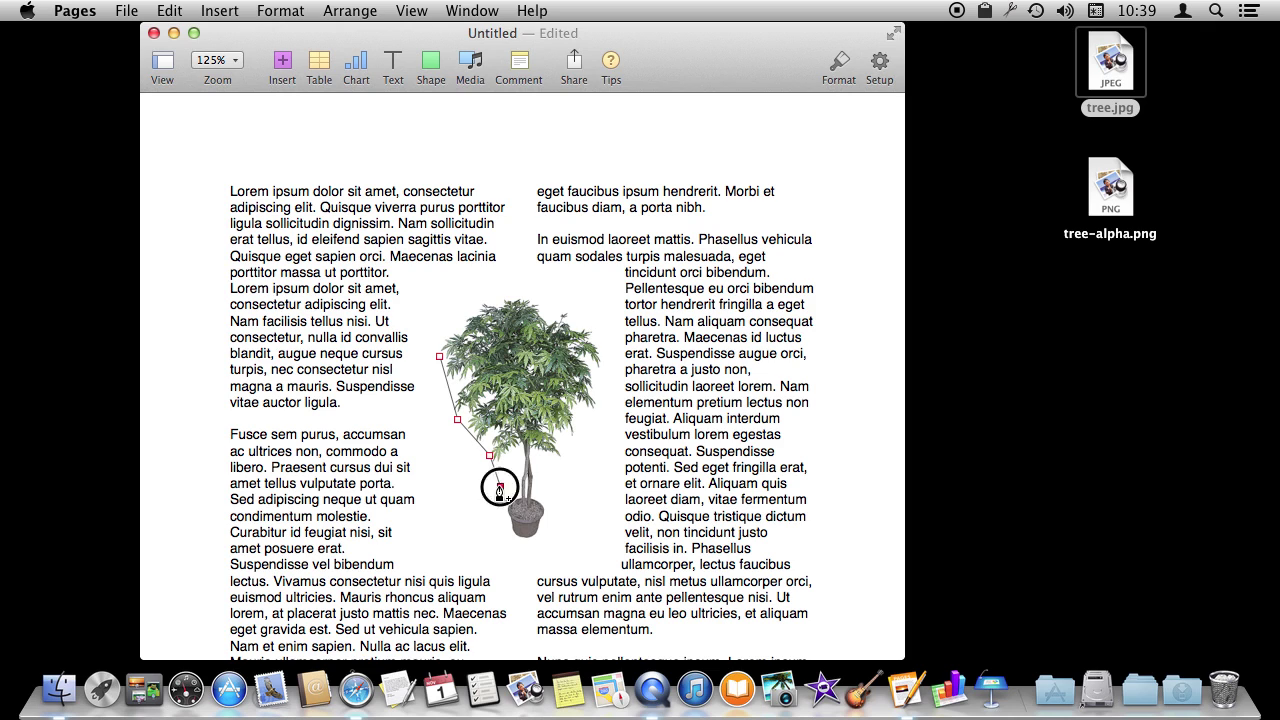
left_click(500, 486)
left_click(500, 532)
left_click(528, 549)
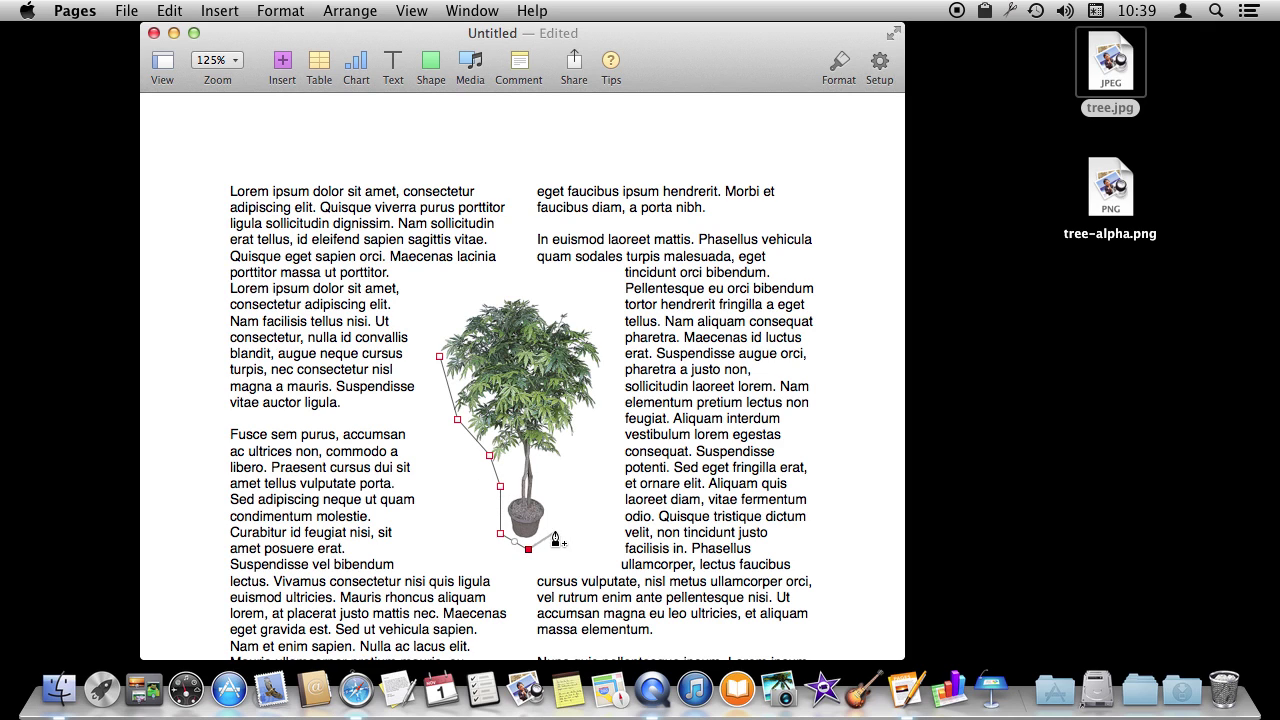
left_click(556, 531)
left_click(556, 493)
- Continue the outline up the right side and across the top, closing on the first point
left_click(551, 461)
left_click(588, 434)
left_click(603, 365)
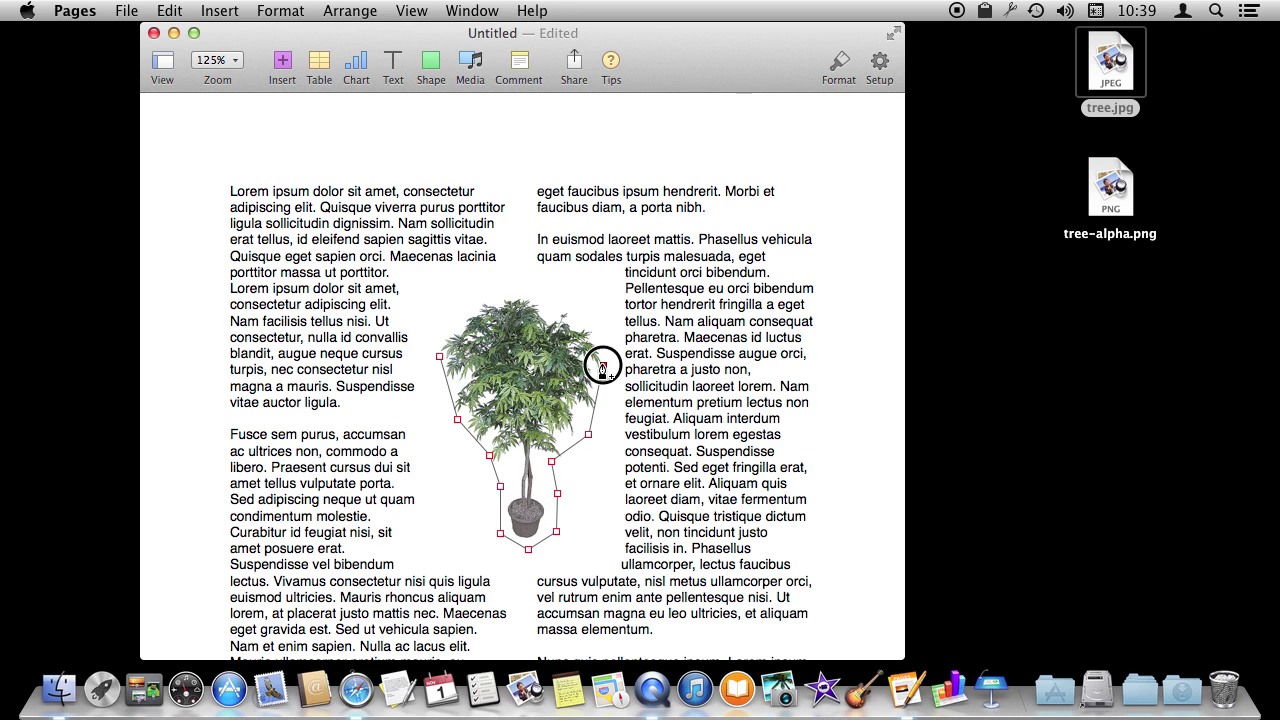
left_click(588, 324)
left_click(556, 298)
left_click(517, 293)
left_click(477, 295)
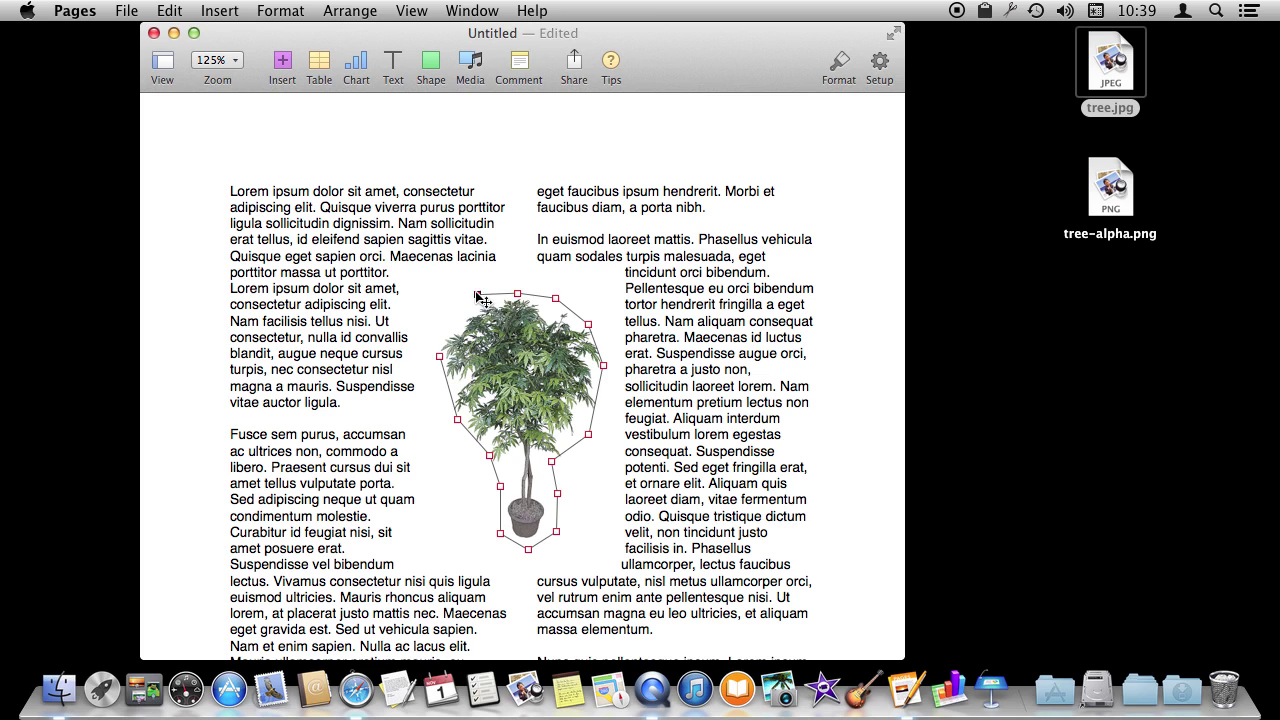
left_click(450, 330)
left_click(440, 356)
- Drop tree.jpg into the pen-drawn shape, scale it down and position it inside the mask
left_click(530, 354)
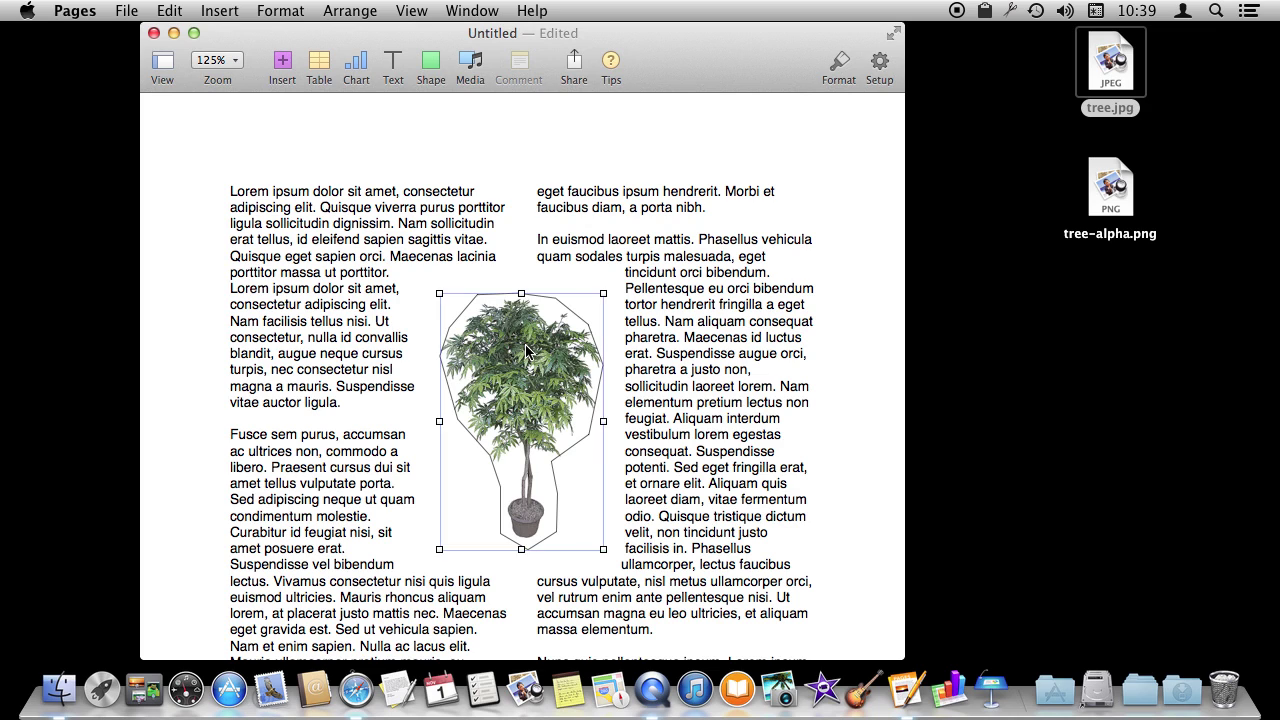
left_click_drag(499, 383, 514, 357)
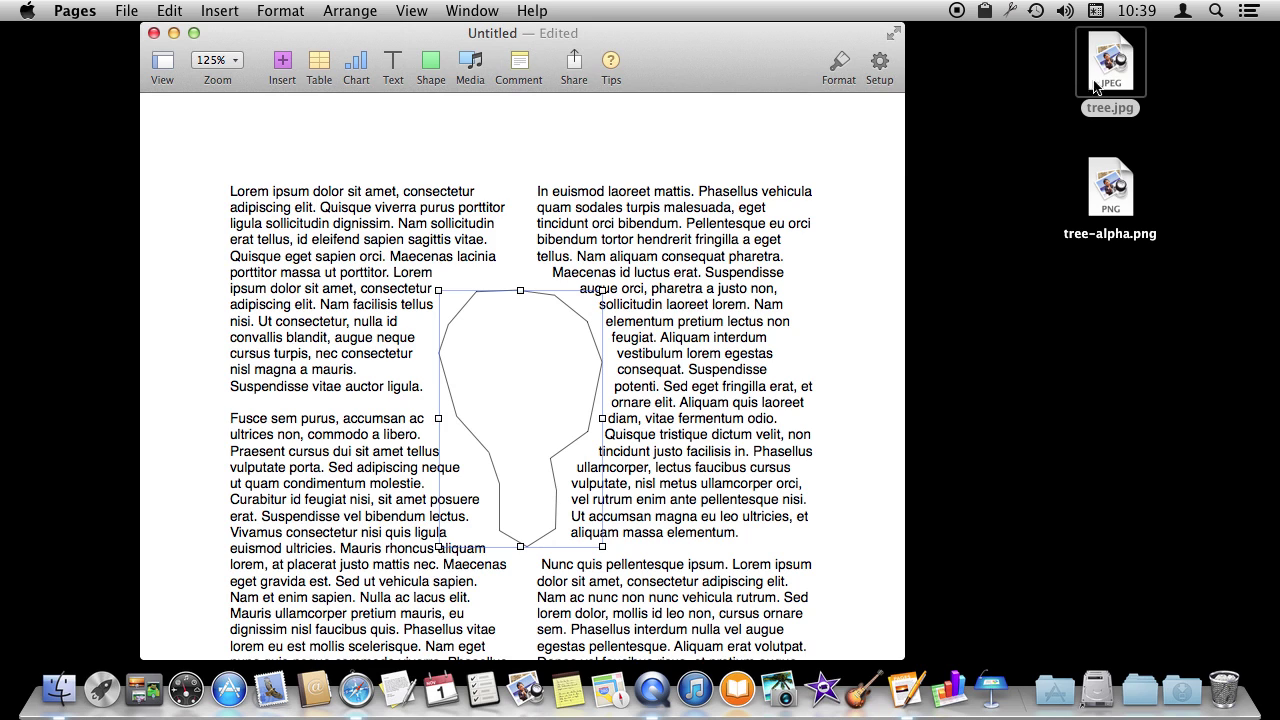
left_click_drag(1093, 81, 522, 355)
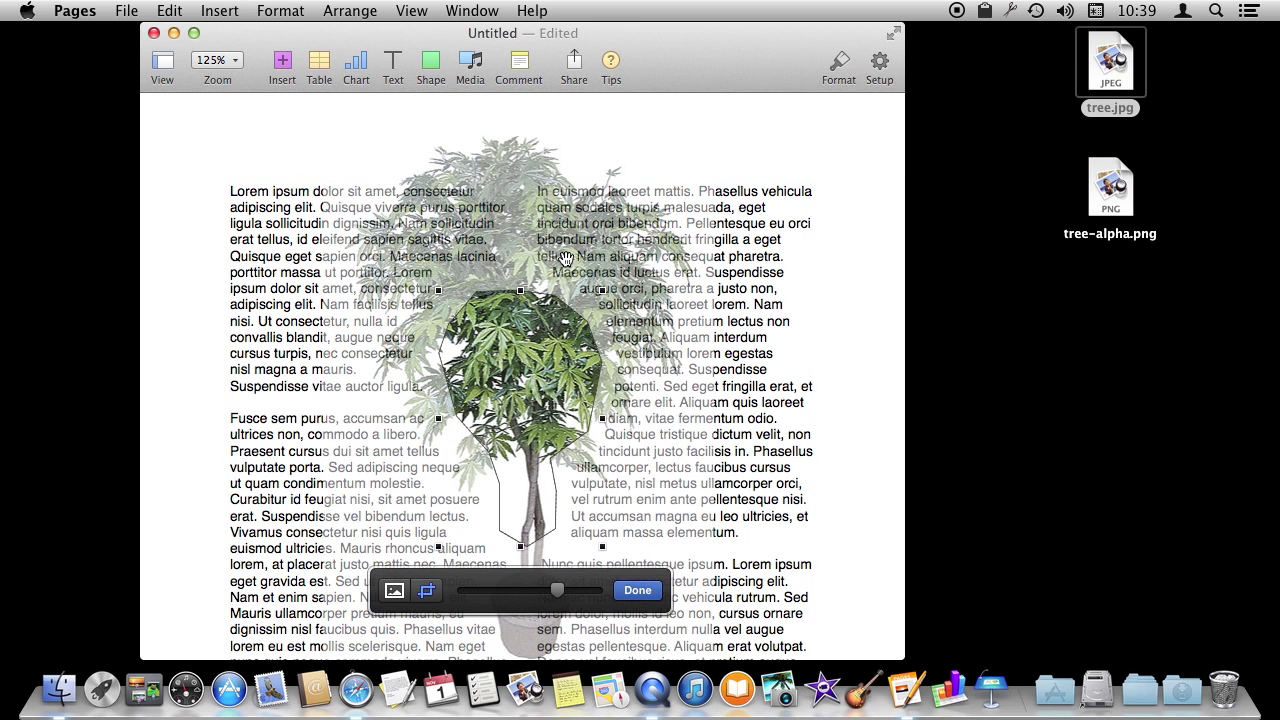
left_click_drag(558, 598, 465, 596)
left_click_drag(528, 405, 528, 424)
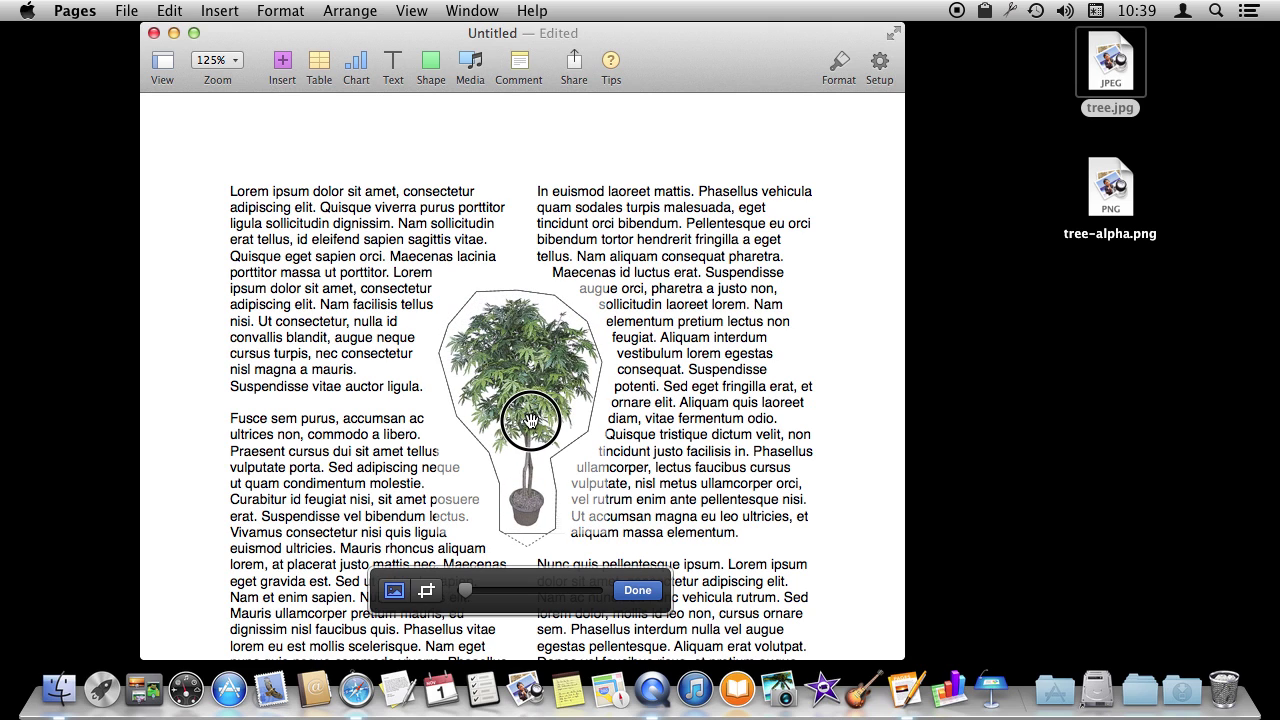
left_click(637, 590)
- Deselect to check the text wrapping around the silhouette, then reselect the shaped tree
left_click(722, 484)
left_click(538, 296)
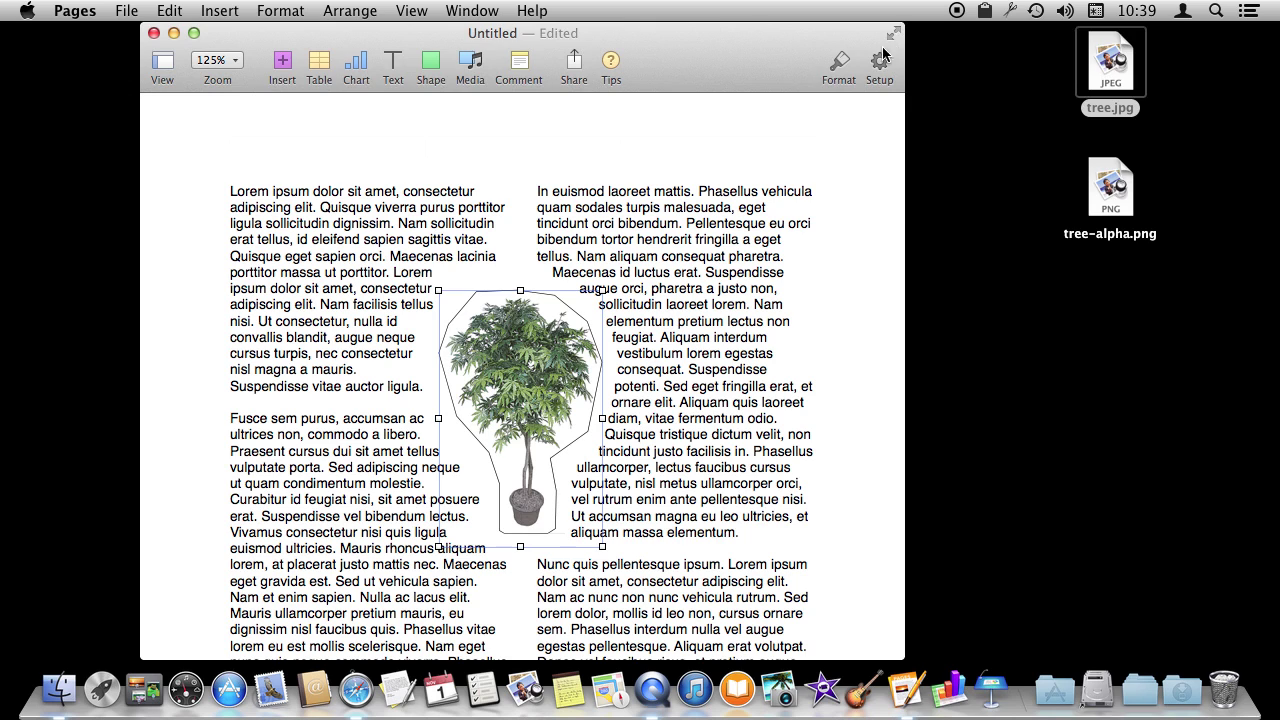
left_click(839, 62)
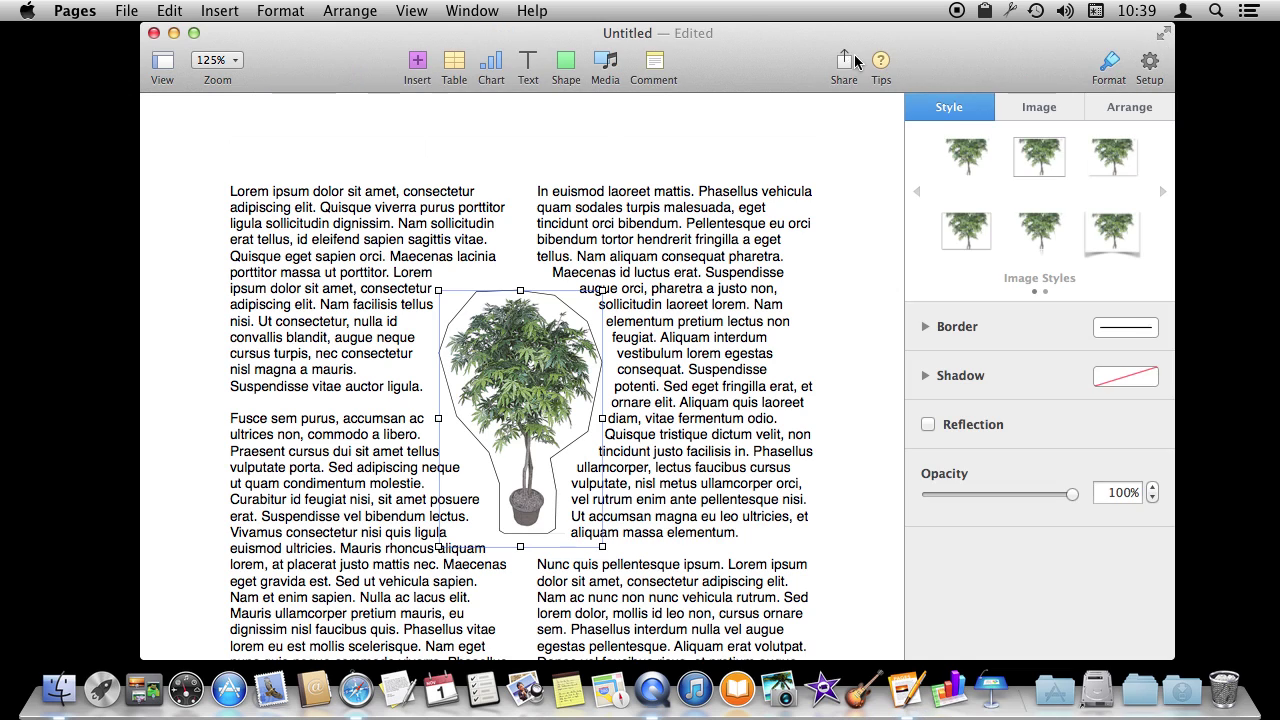
- Set the shaped tree's border to No Border and deselect to view the result
left_click(1101, 330)
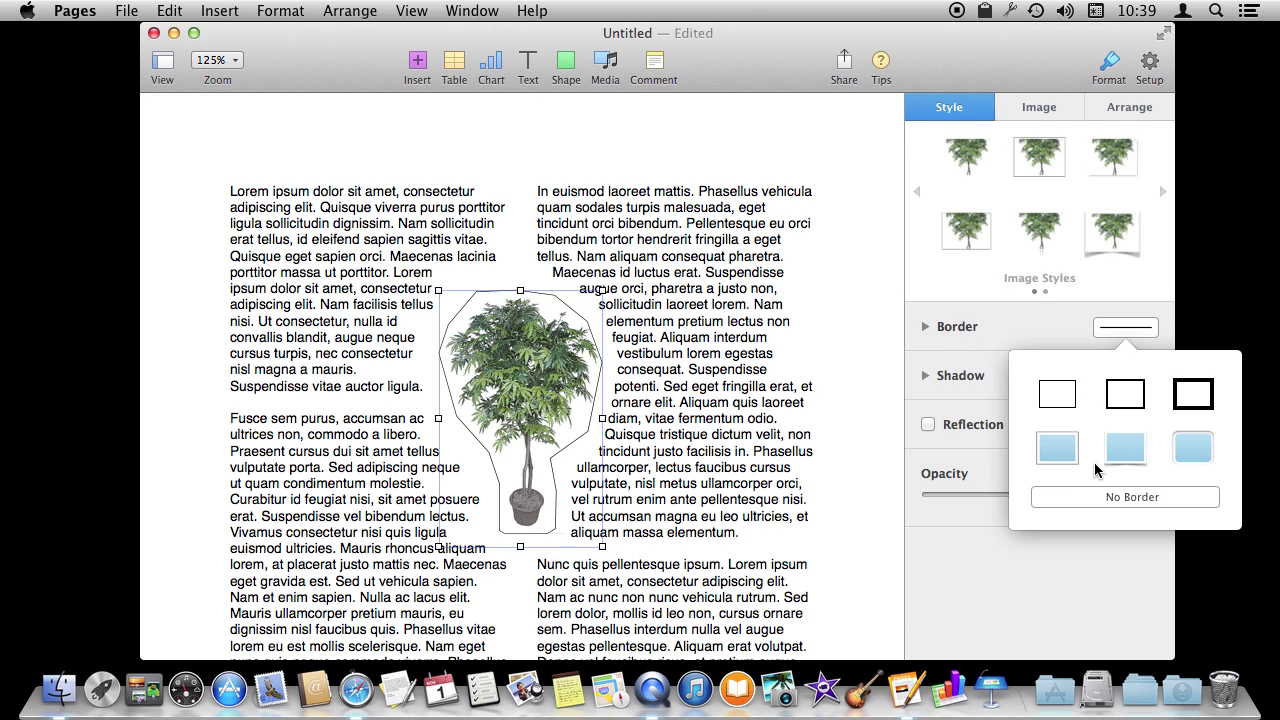
left_click(1095, 496)
left_click(760, 296)
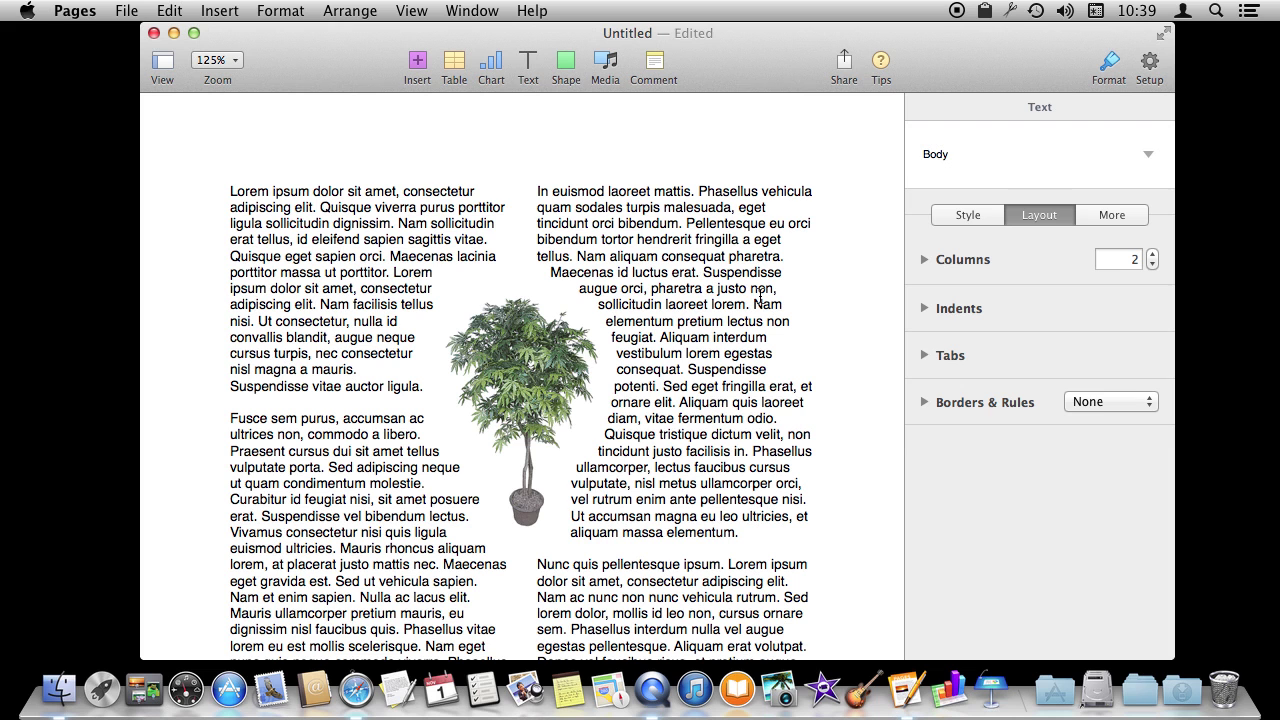